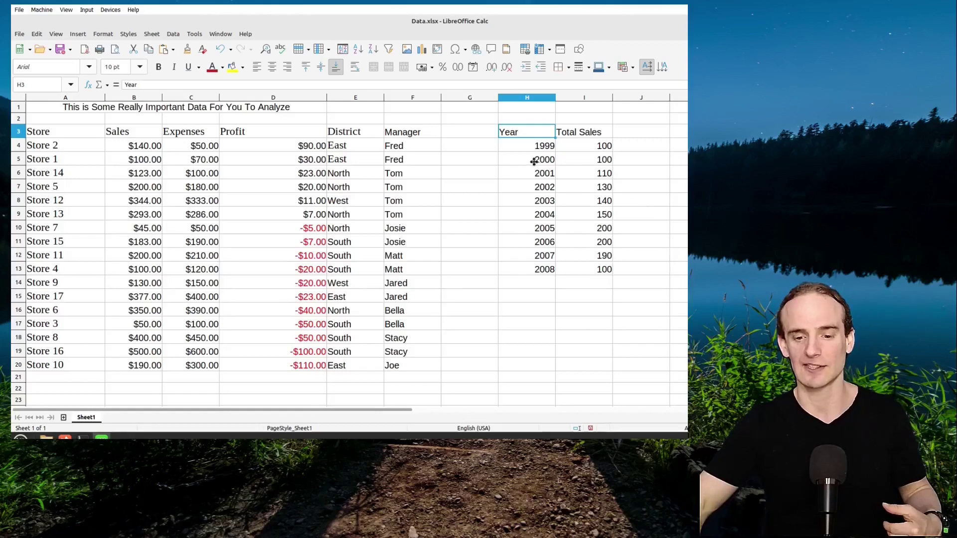
Select the Year and Total Sales table H3:I13 and insert a chart from it
{"action": "left_click", "coordinate": [629, 136]}
{"action": "left_click_drag", "start_coordinate": [598, 133], "coordinate": [519, 269]}
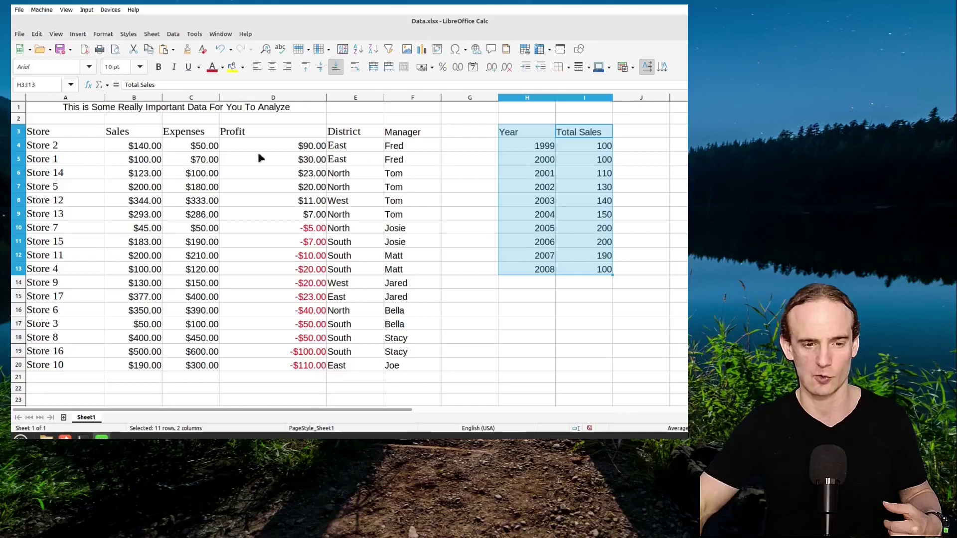
{"action": "left_click", "coordinate": [78, 34]}
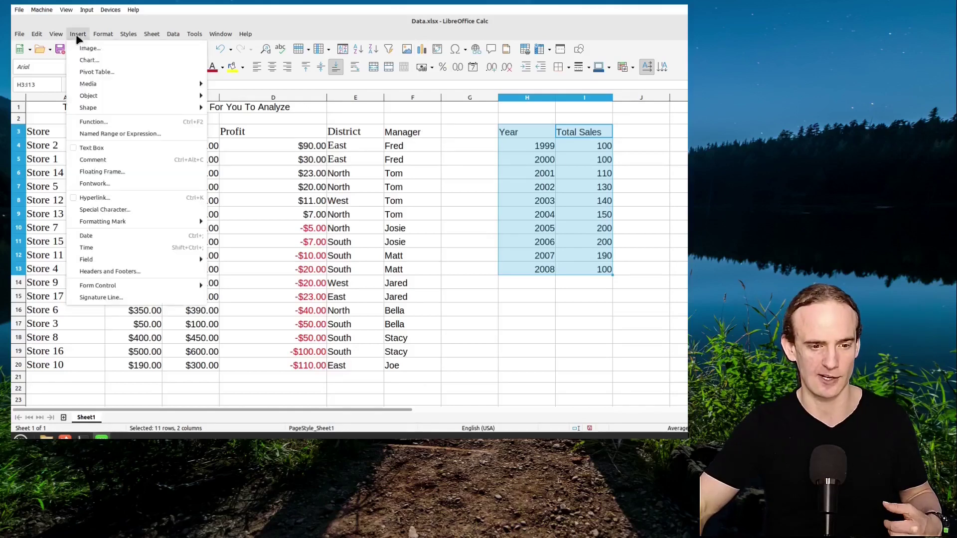
{"action": "left_click", "coordinate": [86, 63]}
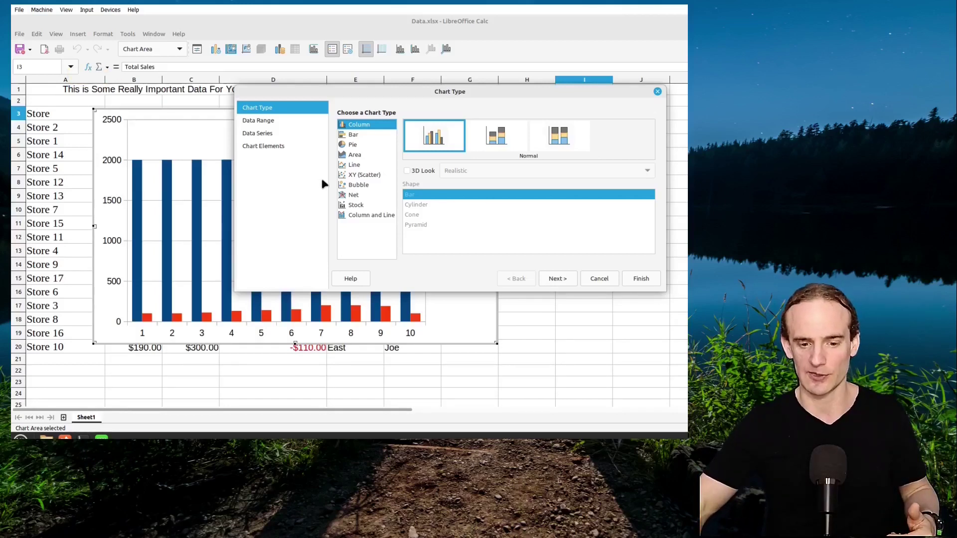
Choose the XY (Scatter) Points Only chart type and continue to the data range
{"action": "left_click", "coordinate": [368, 175]}
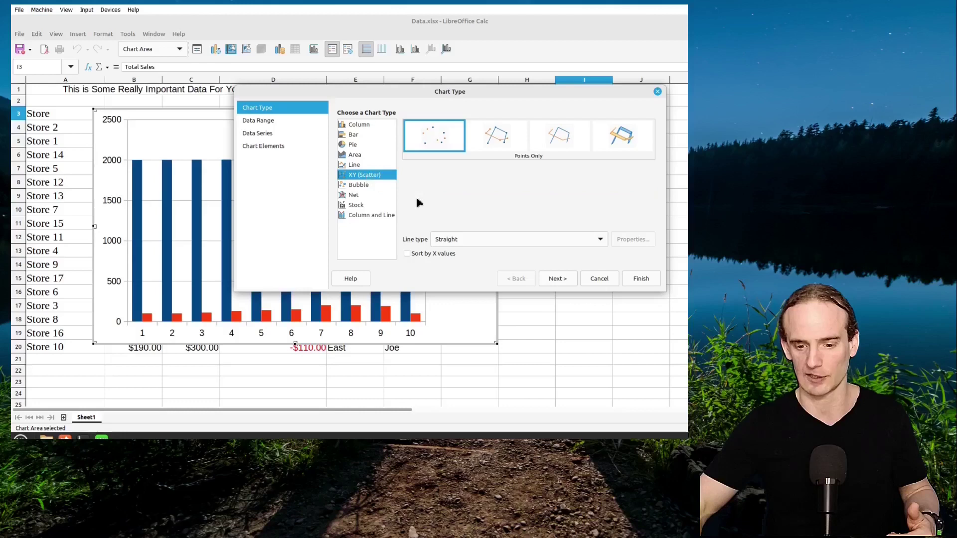
{"action": "left_click", "coordinate": [555, 280]}
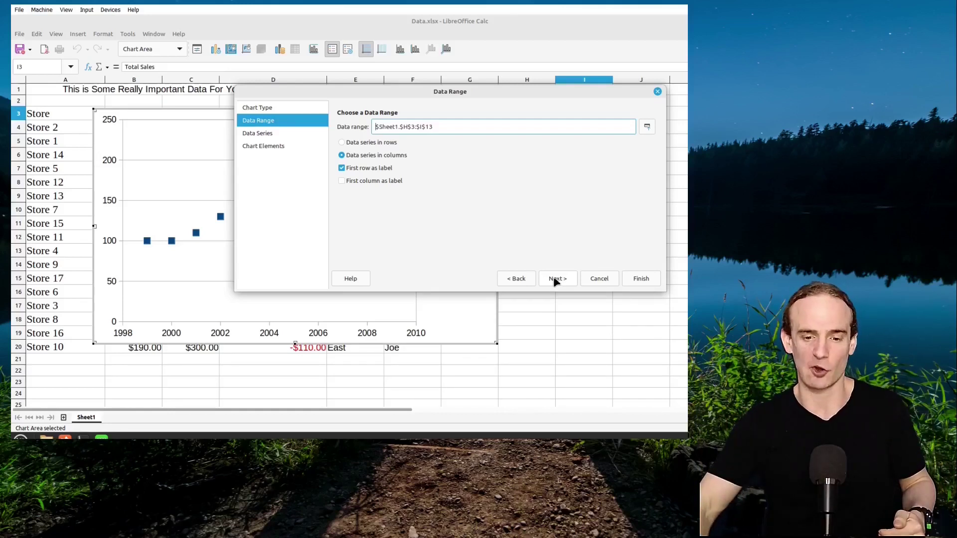
Try data series in rows, revert to columns, and continue to the Data Series page
{"action": "left_click", "coordinate": [342, 143]}
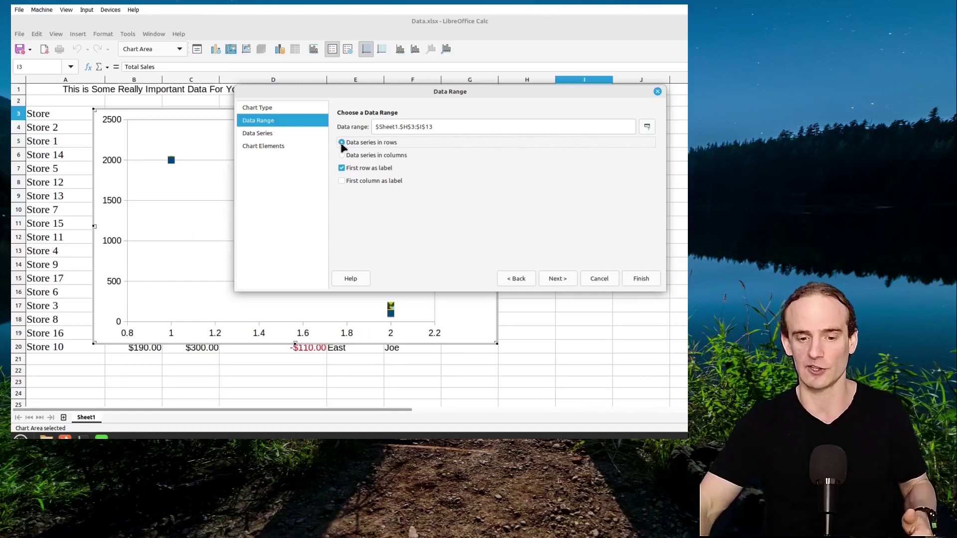
{"action": "left_click", "coordinate": [342, 155]}
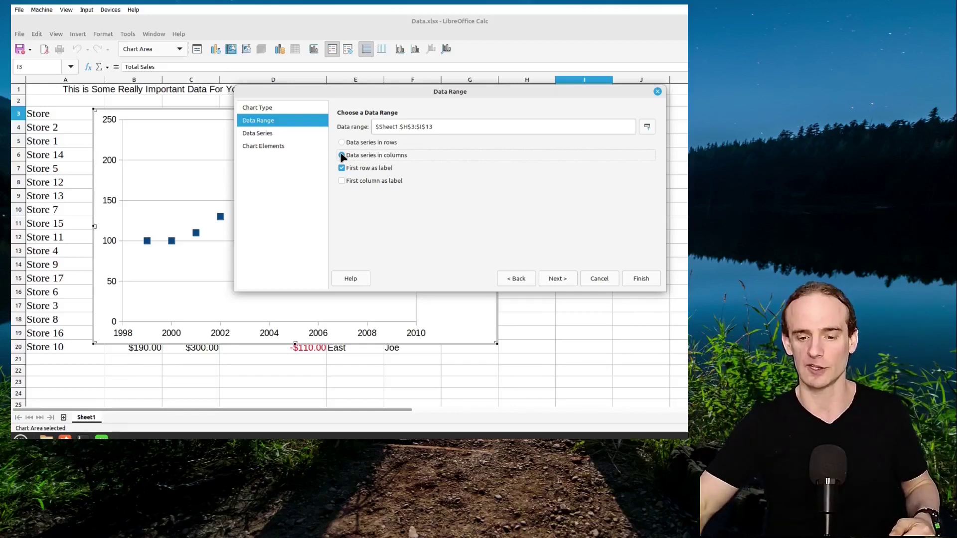
{"action": "left_click", "coordinate": [549, 281]}
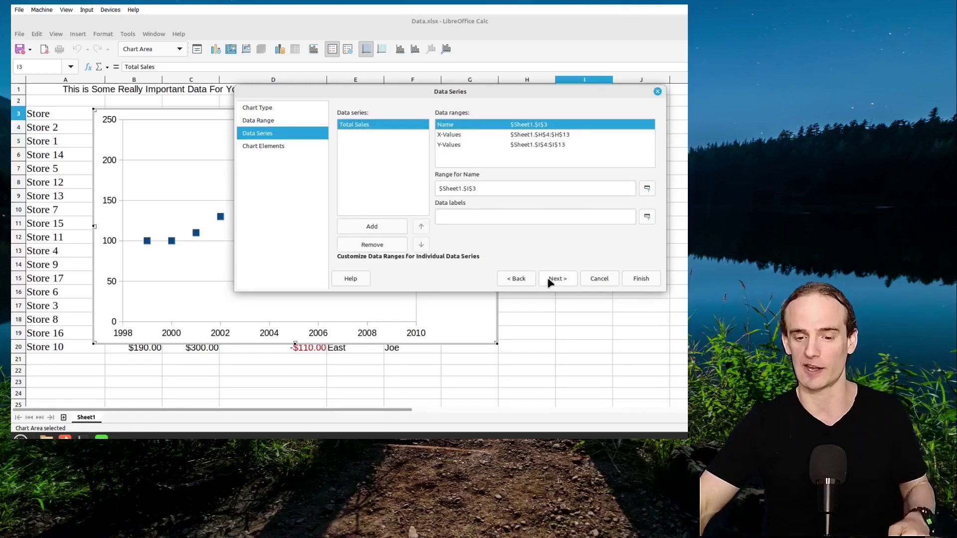
Give the chart title 'Sales by year', X axis title 'Year' and Y axis title 'Sales', then finish
{"action": "left_click", "coordinate": [548, 281]}
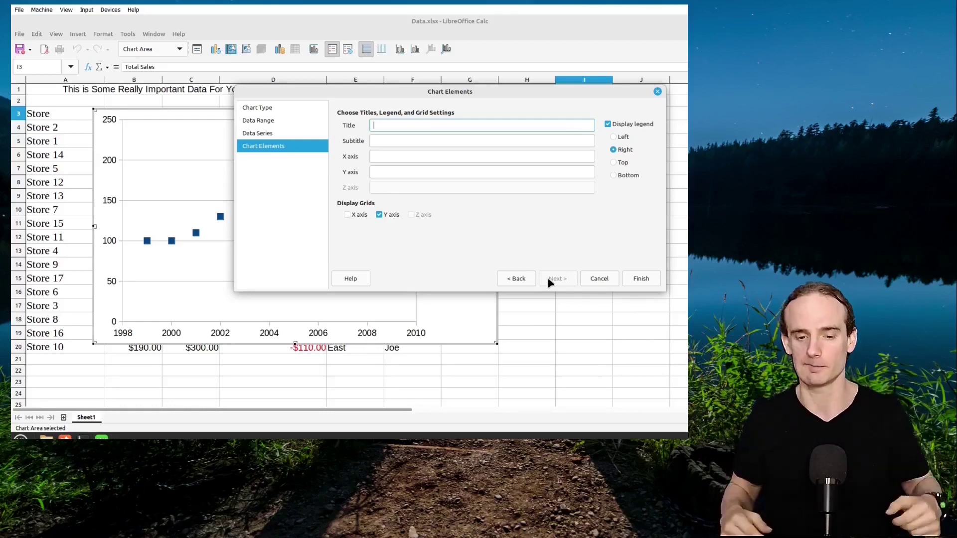
{"action": "type", "text": "Sales by year"}
{"action": "key", "text": "Tab"}
{"action": "key", "text": "Tab"}
{"action": "type", "text": "Year"}
{"action": "key", "text": "Tab"}
{"action": "type", "text": "Sales"}
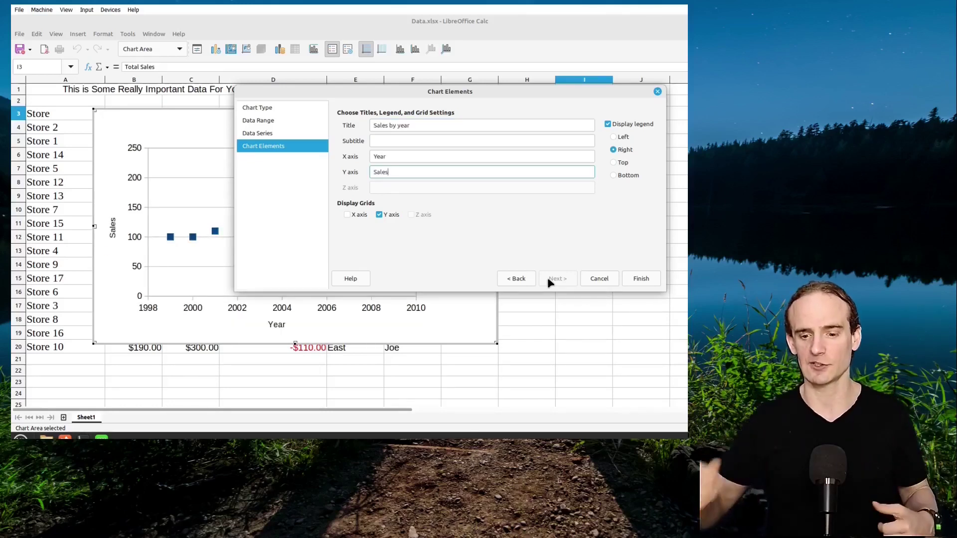
{"action": "left_click", "coordinate": [636, 282]}
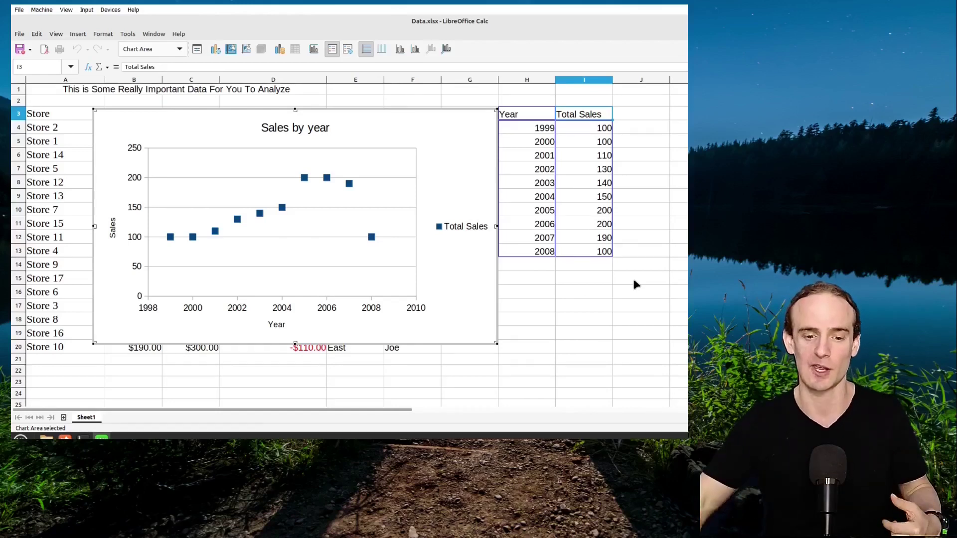
Edit the chart title, replacing the lowercase y with a capital Y
{"action": "left_click", "coordinate": [303, 135]}
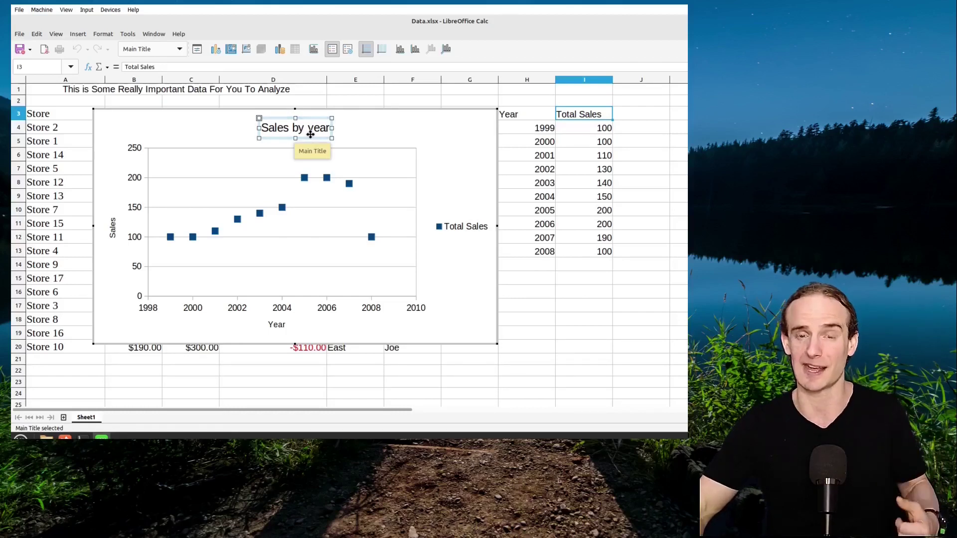
{"action": "left_click", "coordinate": [371, 131]}
{"action": "left_click", "coordinate": [319, 131]}
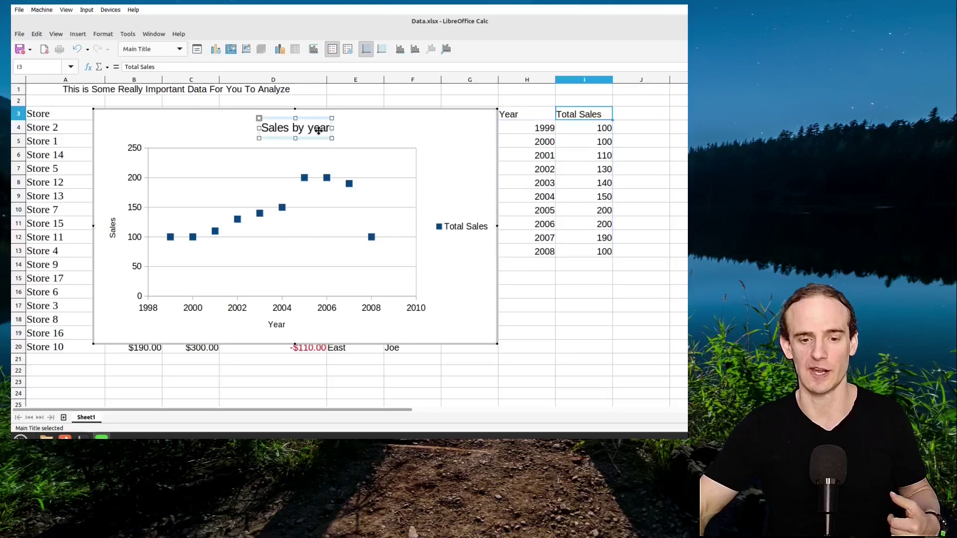
{"action": "left_click", "coordinate": [315, 130]}
{"action": "key", "text": "shift+Left"}
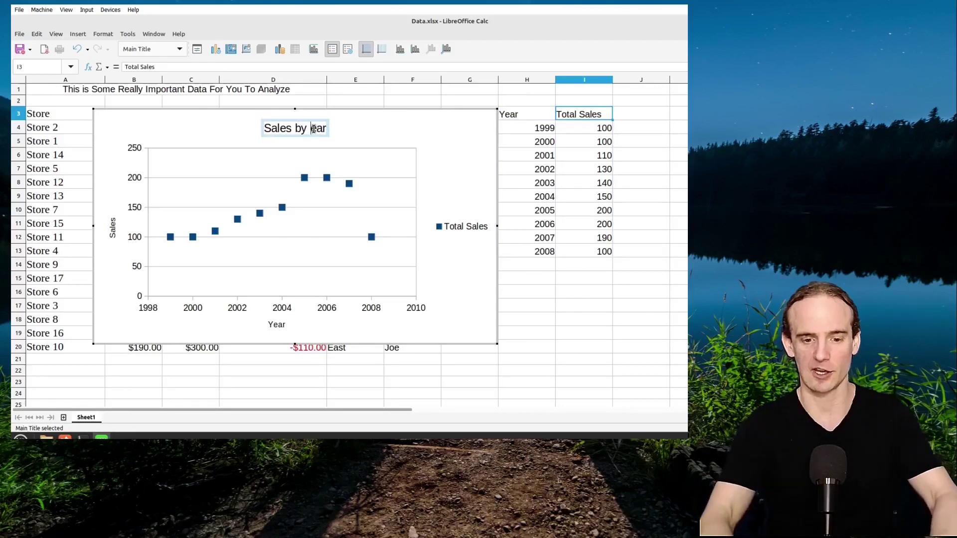
{"action": "type", "text": "Y"}
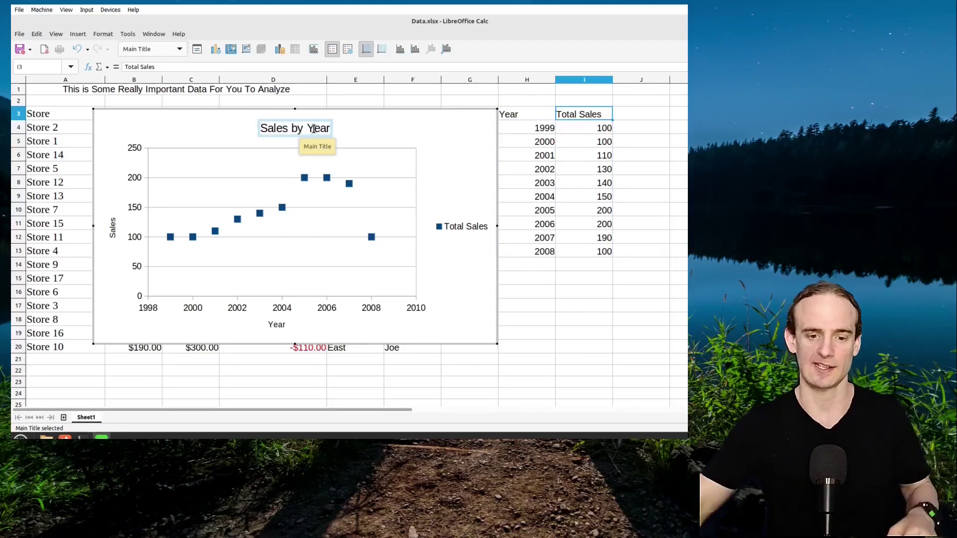
{"action": "left_click", "coordinate": [382, 146]}
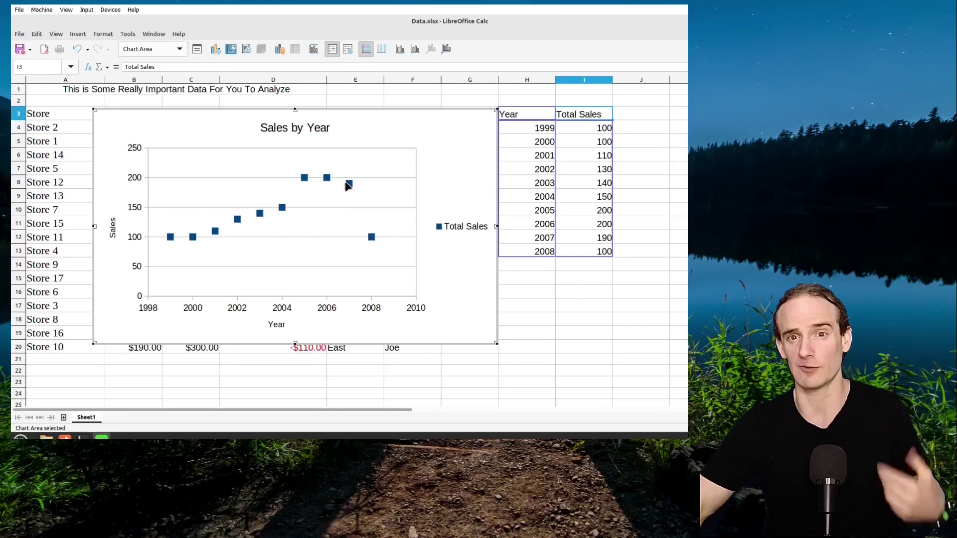
Set the Total Sales data series colour to Dark Green 1 in the Data Series dialog
{"action": "left_click", "coordinate": [403, 163]}
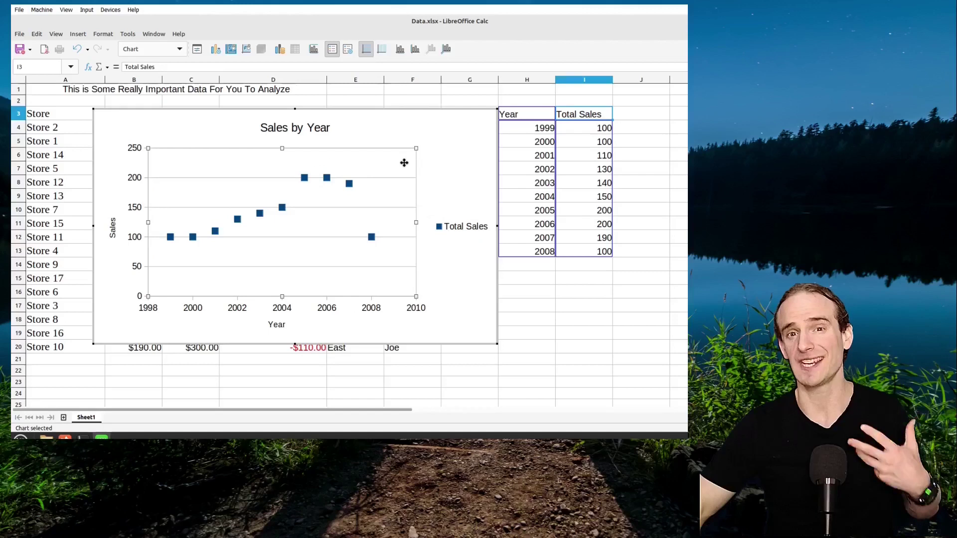
{"action": "double_click", "coordinate": [350, 184]}
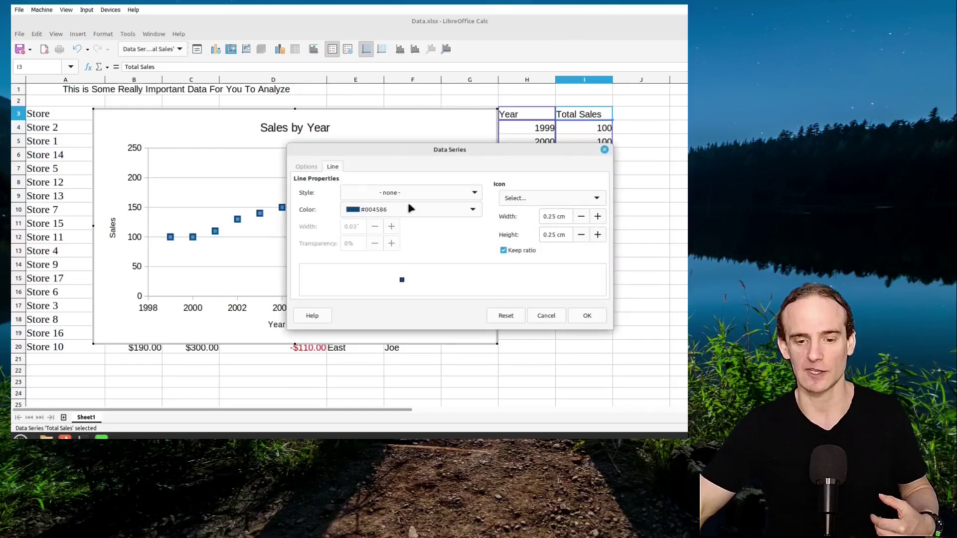
{"action": "left_click", "coordinate": [408, 204]}
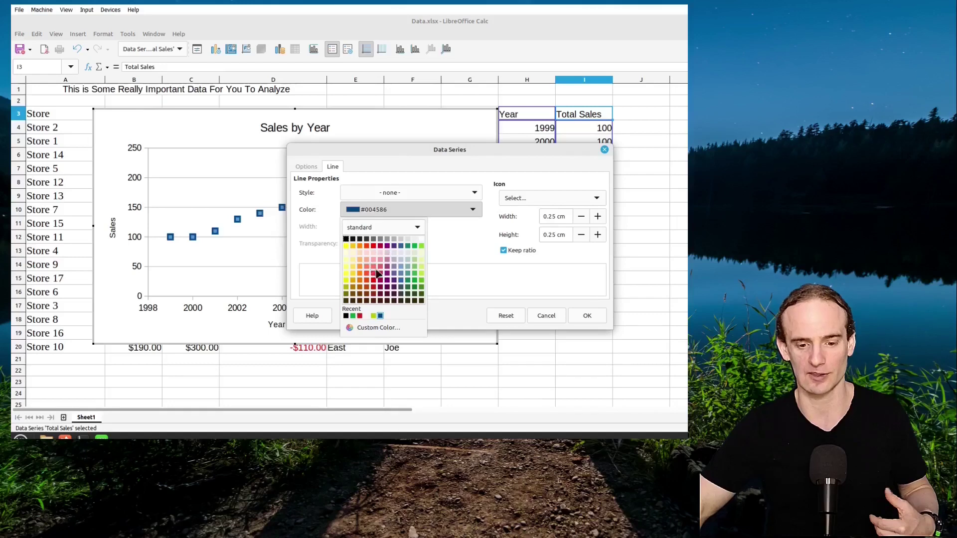
{"action": "left_click", "coordinate": [415, 280]}
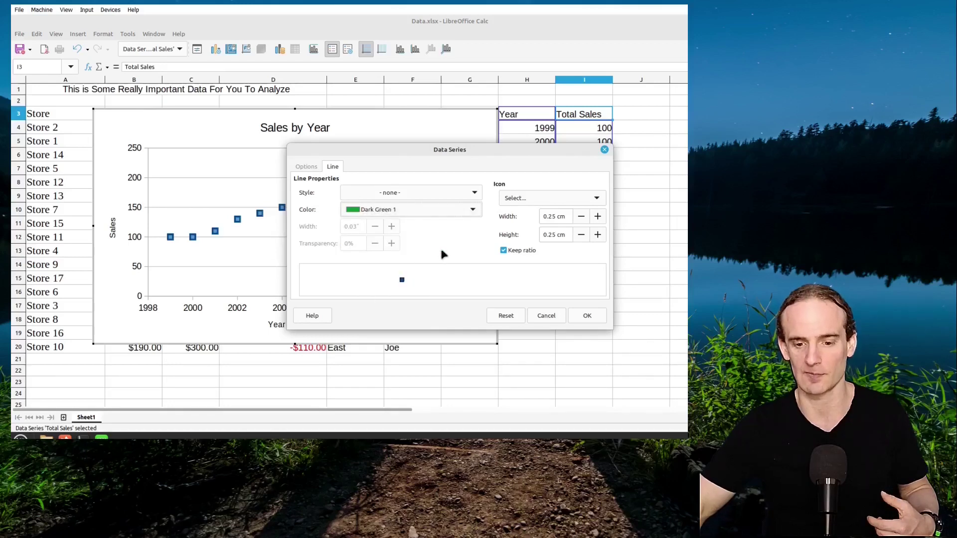
{"action": "left_click", "coordinate": [541, 199]}
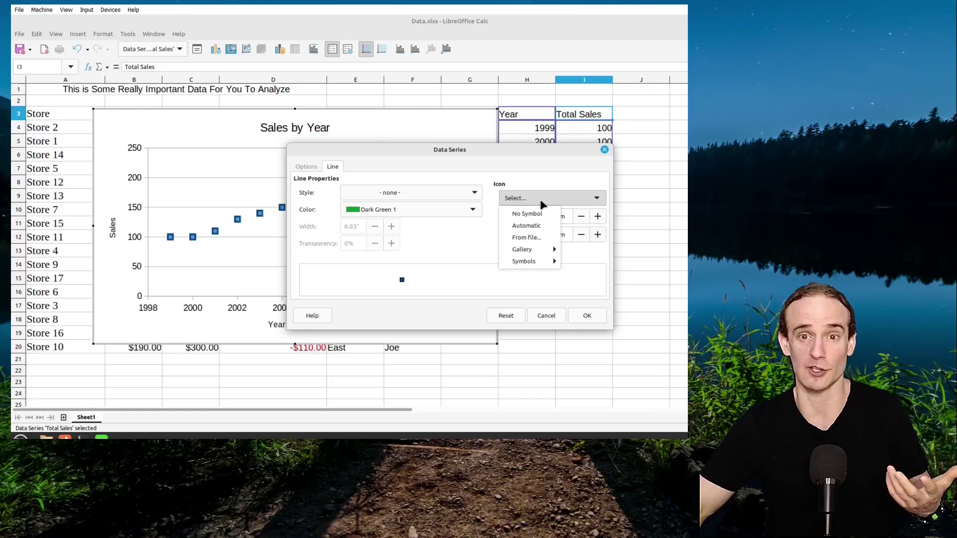
{"action": "left_click", "coordinate": [518, 173]}
{"action": "left_click", "coordinate": [581, 318]}
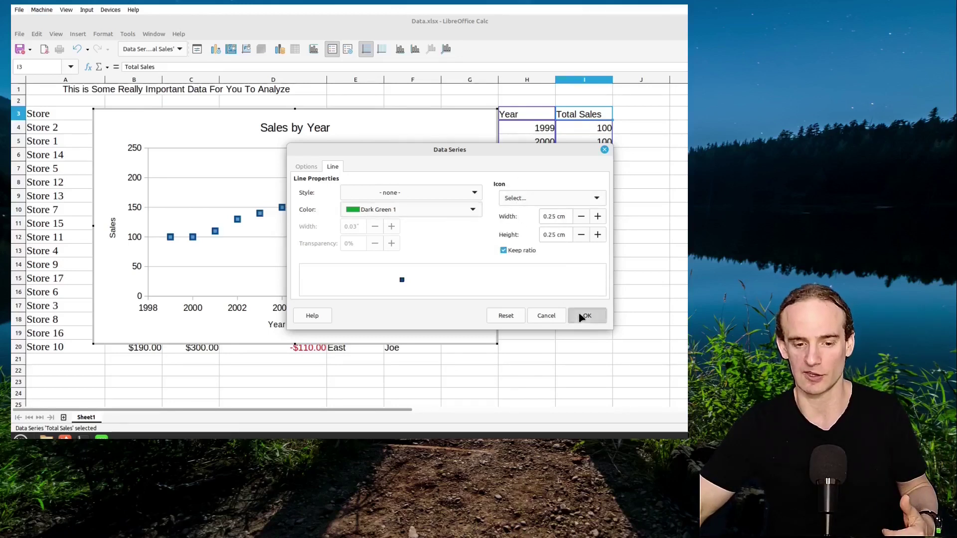
{"action": "left_click", "coordinate": [381, 230]}
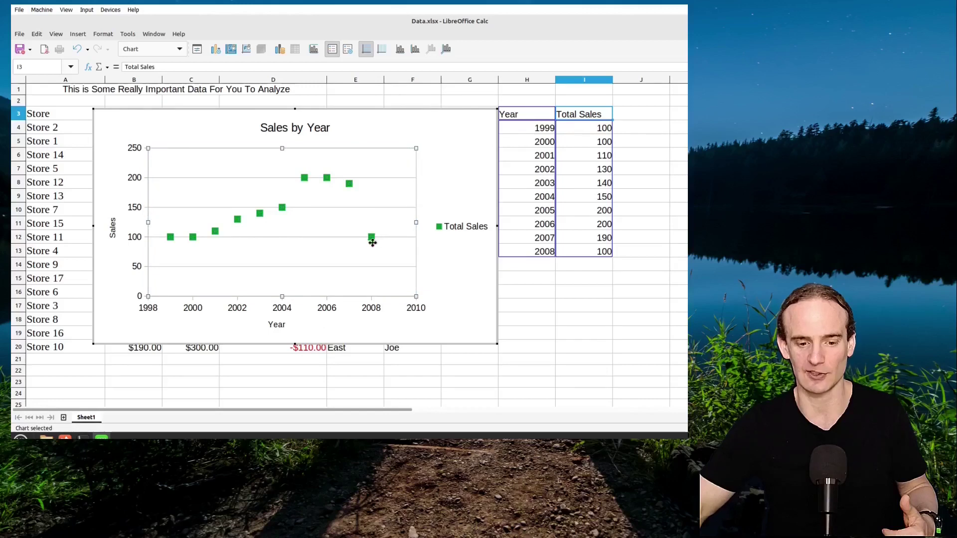
{"action": "mouse_move", "coordinate": [375, 244]}
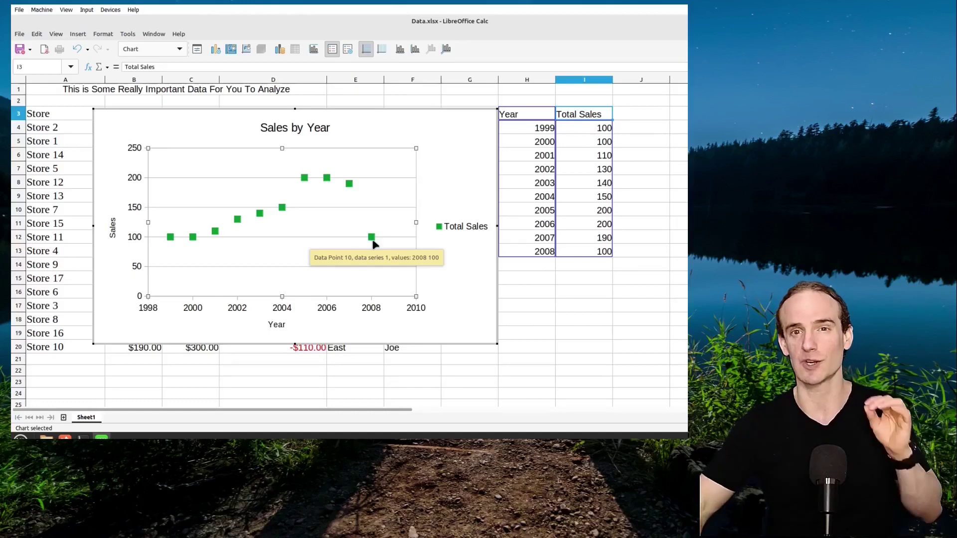
Select the 2008 data point alone and format its colour as Red
{"action": "left_click", "coordinate": [374, 244]}
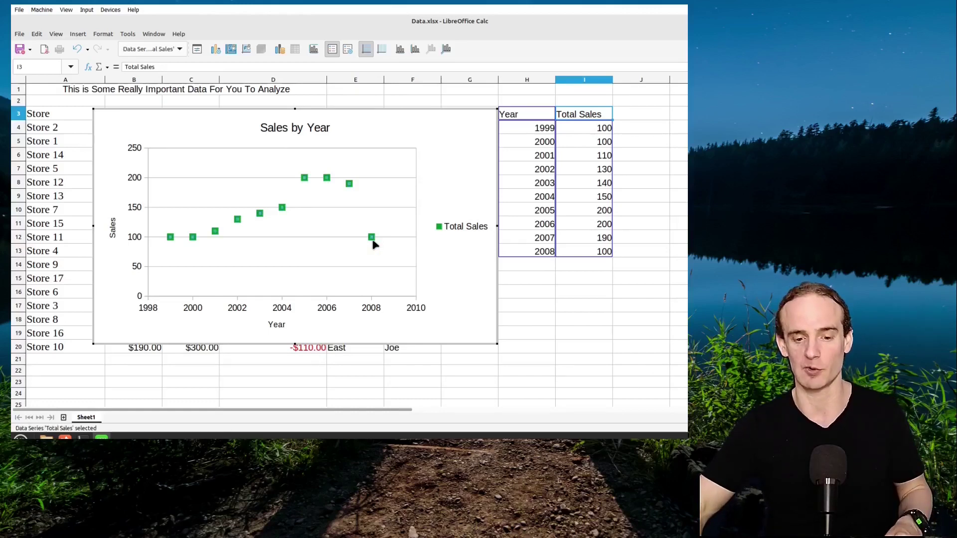
{"action": "left_click", "coordinate": [444, 188]}
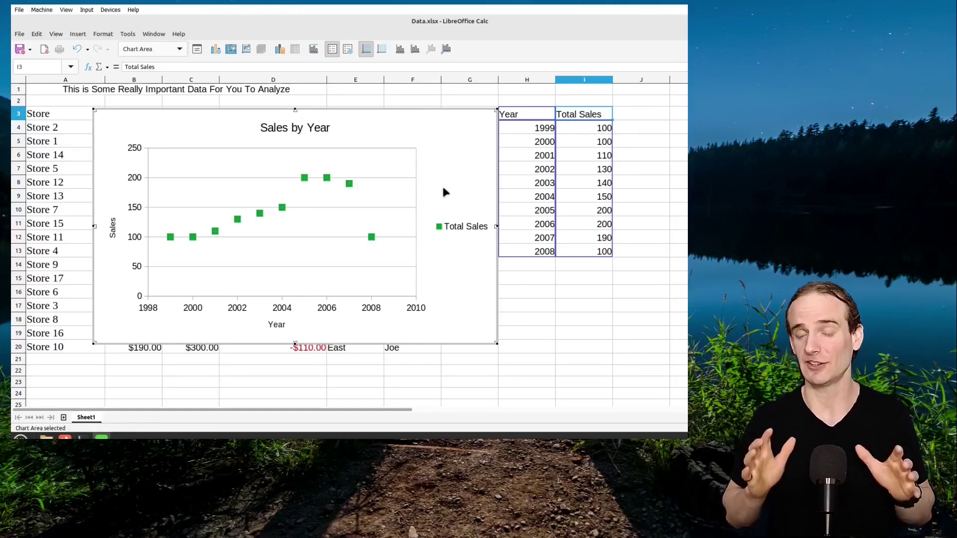
{"action": "left_click", "coordinate": [375, 240]}
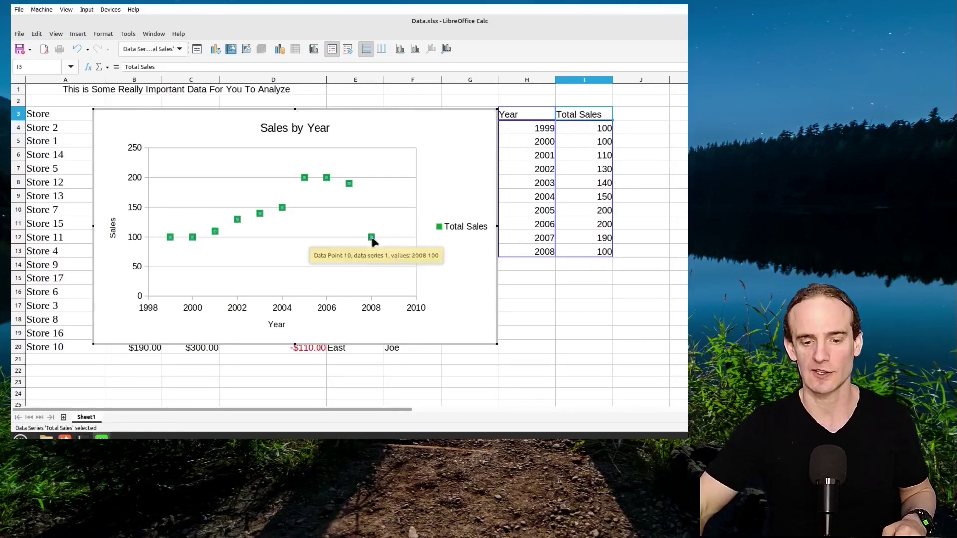
{"action": "left_click", "coordinate": [374, 240]}
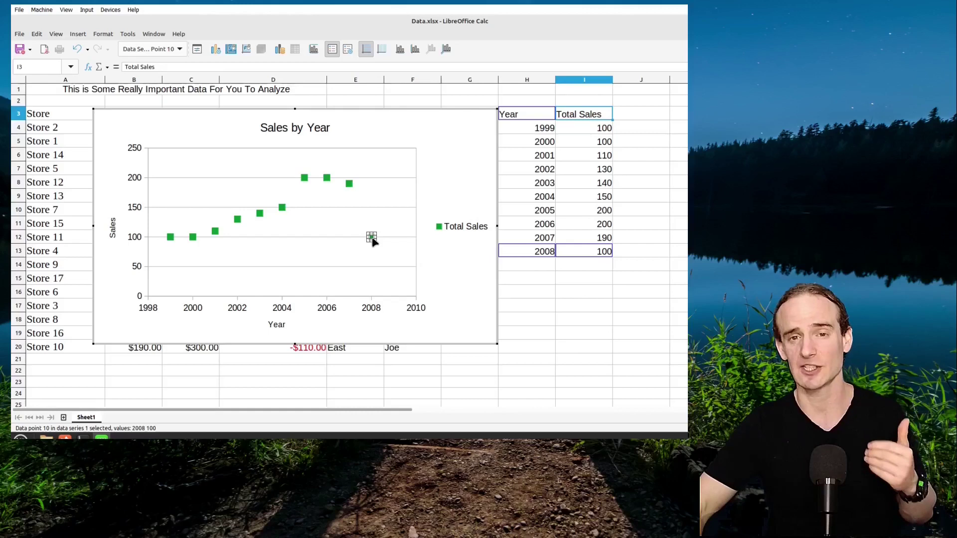
{"action": "right_click", "coordinate": [375, 241]}
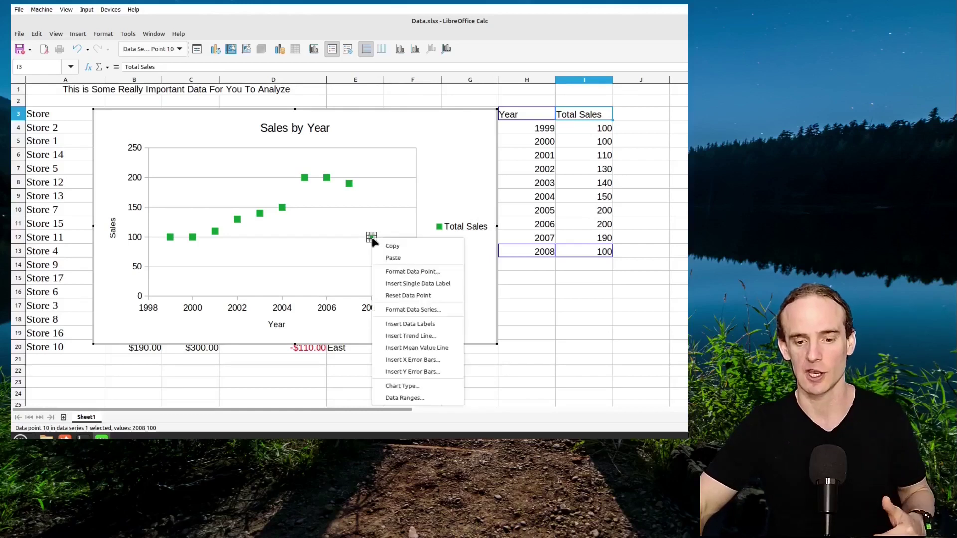
{"action": "left_click", "coordinate": [401, 273]}
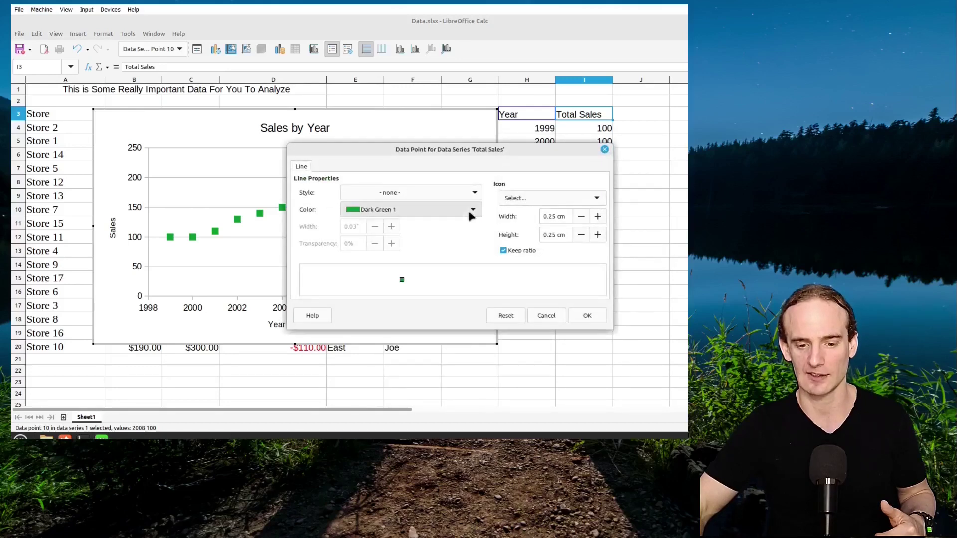
{"action": "left_click", "coordinate": [471, 209]}
{"action": "left_click", "coordinate": [377, 250]}
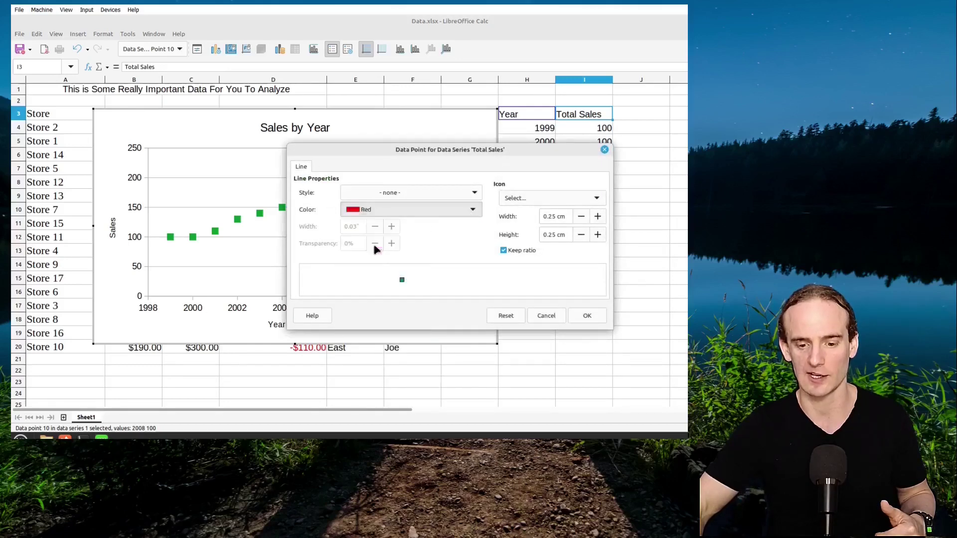
{"action": "left_click", "coordinate": [571, 316]}
{"action": "left_click", "coordinate": [437, 270]}
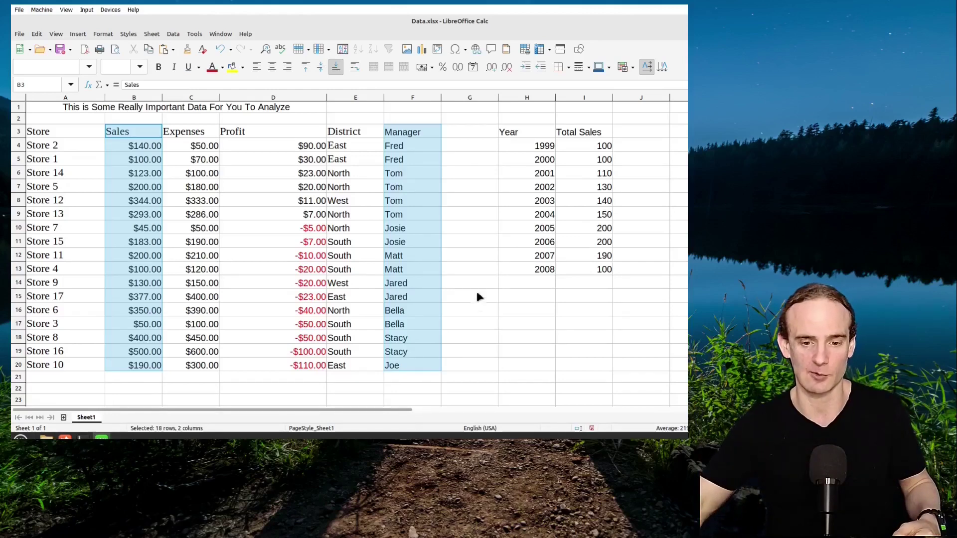
Insert a chart from the selected Sales and Manager columns, choosing the Pie type
{"action": "left_click", "coordinate": [421, 49]}
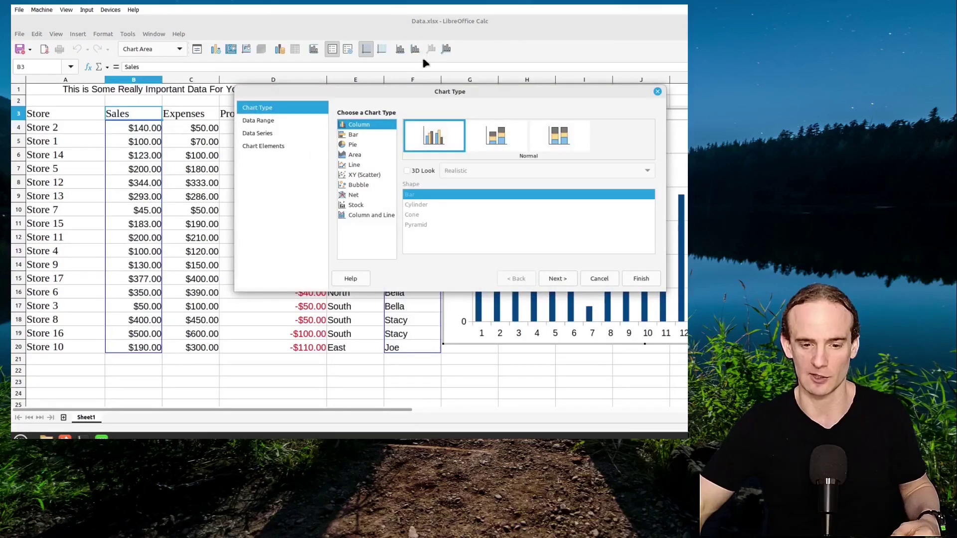
{"action": "left_click", "coordinate": [393, 146]}
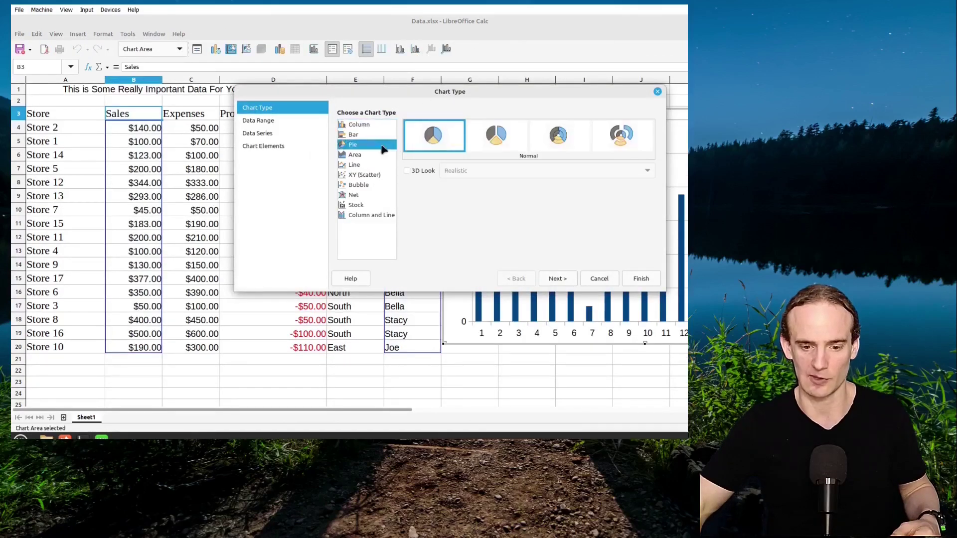
{"action": "left_click", "coordinate": [633, 278]}
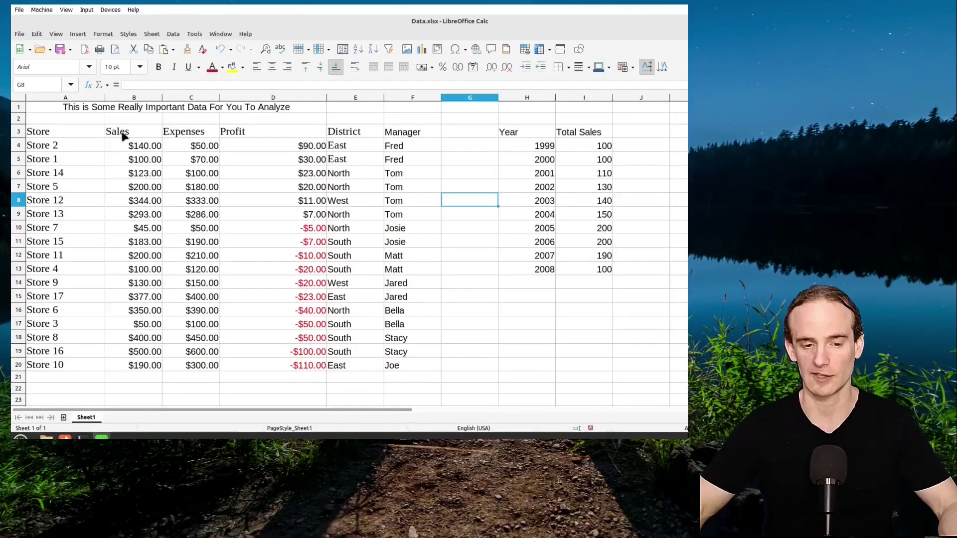
Drag-select cells B3 to F20 covering the Sales through Manager columns
{"action": "left_click_drag", "start_coordinate": [120, 133], "coordinate": [403, 366]}
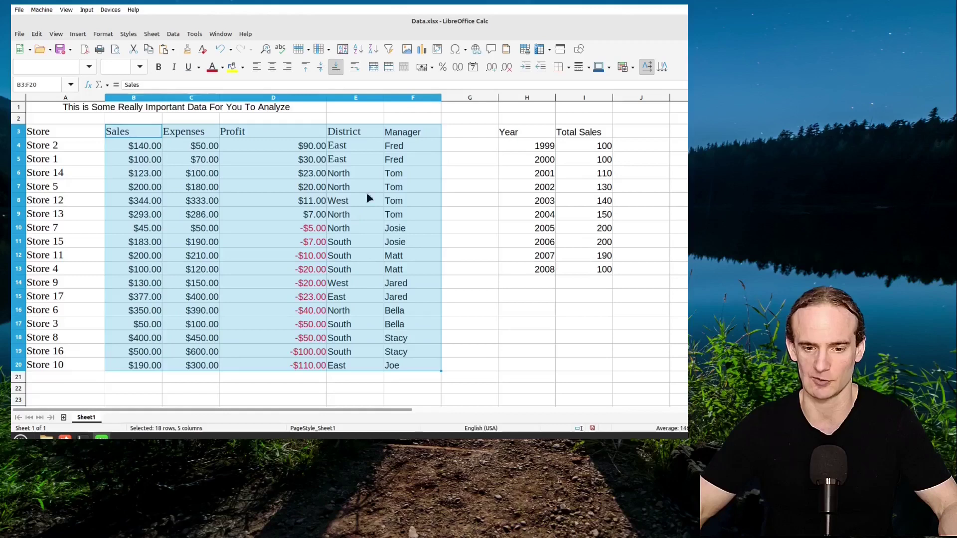
Build a pivot table from the current selection with Manager as row field and Sum of Sales as data
{"action": "left_click", "coordinate": [438, 51]}
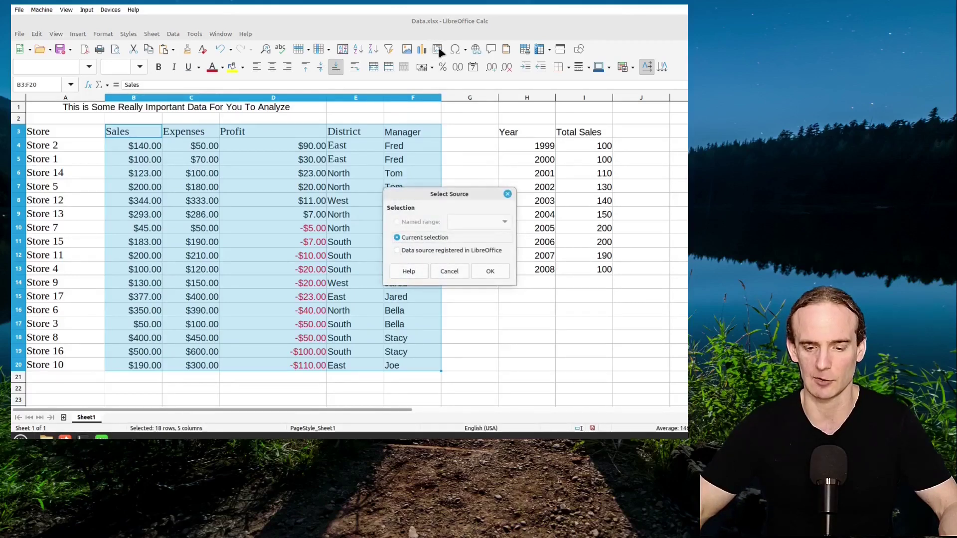
{"action": "left_click", "coordinate": [482, 271]}
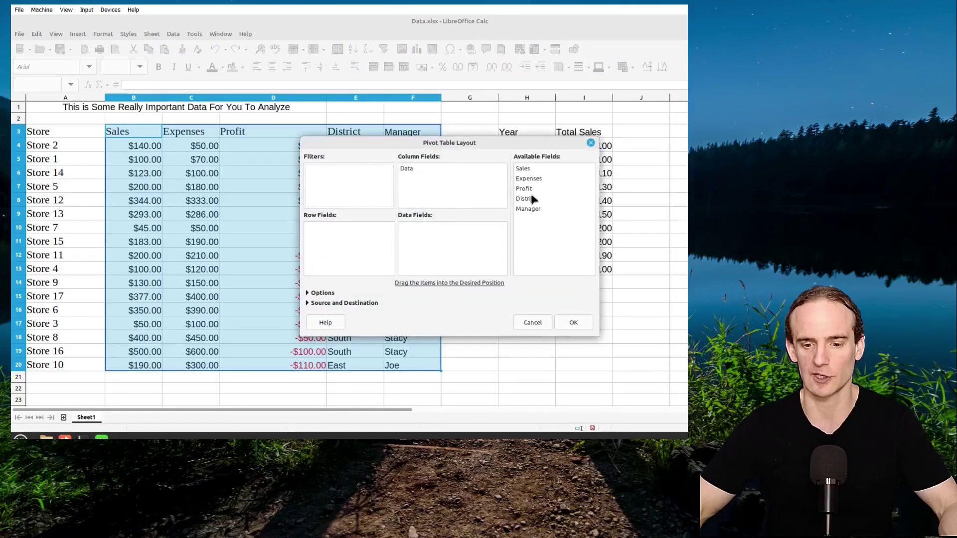
{"action": "left_click_drag", "start_coordinate": [532, 206], "coordinate": [356, 238]}
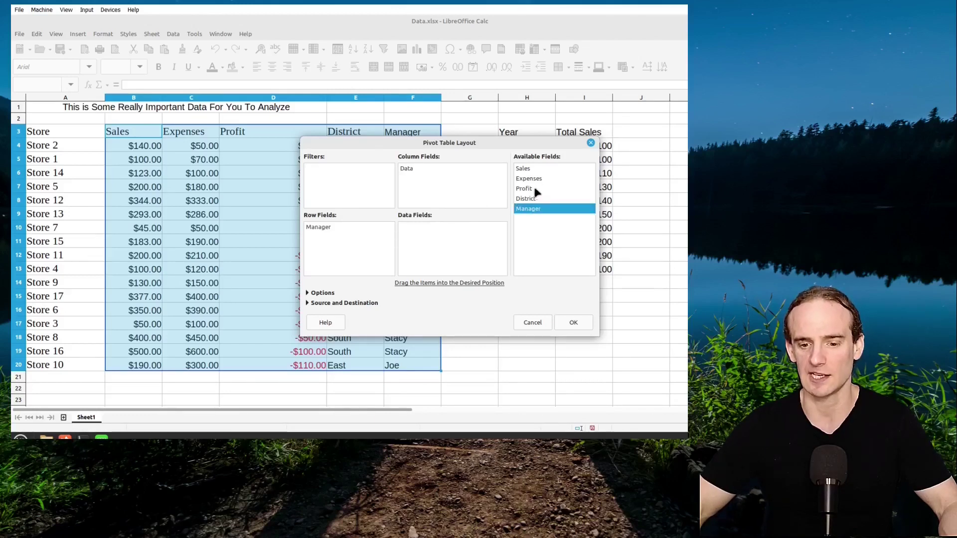
{"action": "left_click", "coordinate": [522, 172]}
{"action": "left_click_drag", "start_coordinate": [521, 172], "coordinate": [438, 250]}
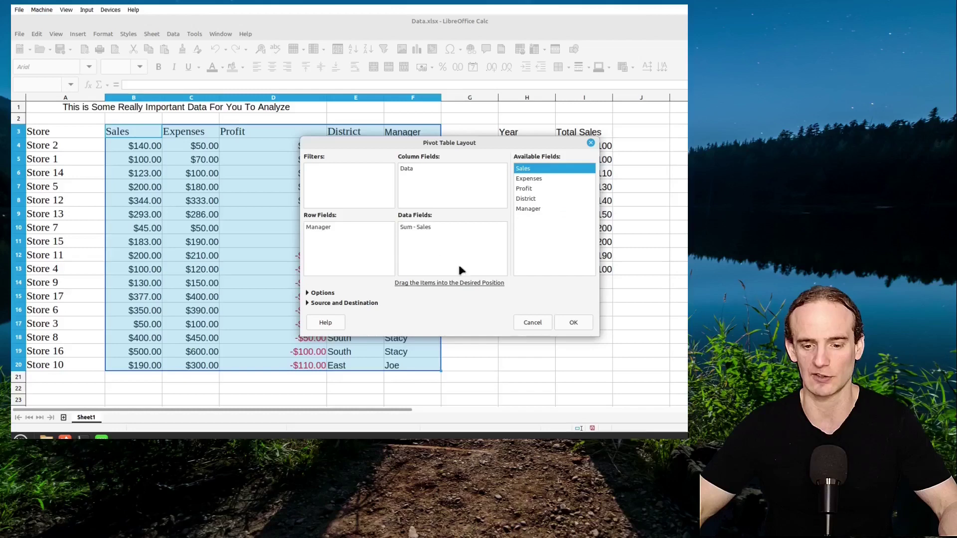
{"action": "left_click", "coordinate": [581, 323]}
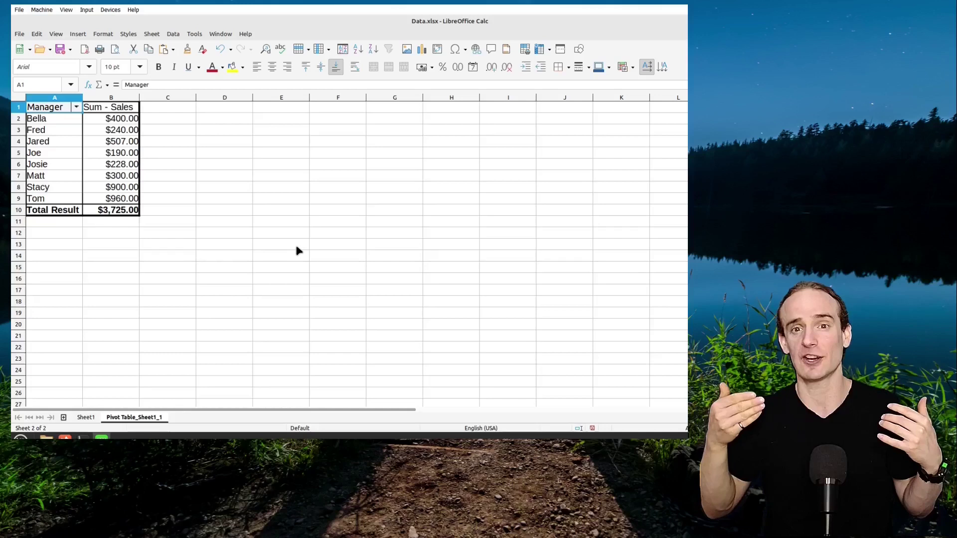
Select A2:B9, the eight manager names and their Sales sums, leaving out the total row
{"action": "left_click", "coordinate": [224, 199]}
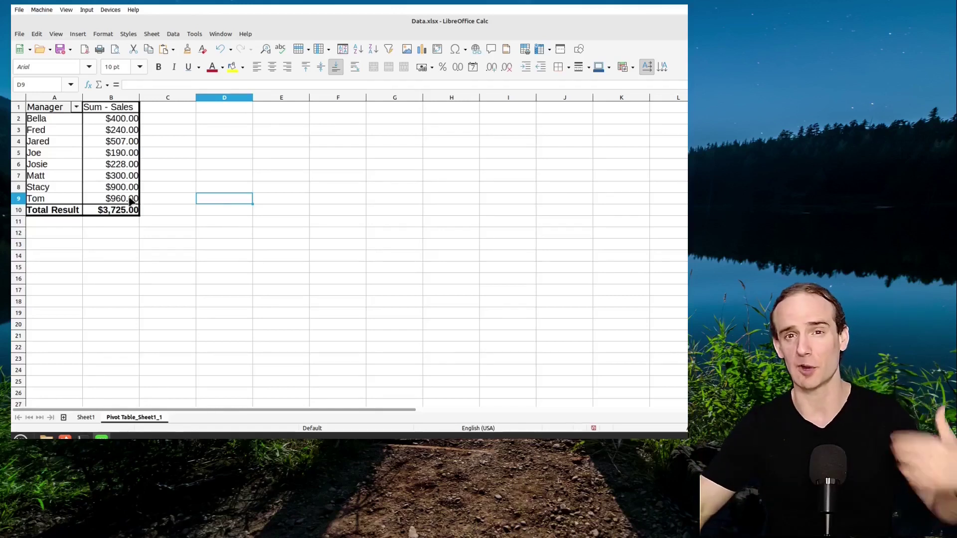
{"action": "left_click_drag", "start_coordinate": [129, 199], "coordinate": [41, 111]}
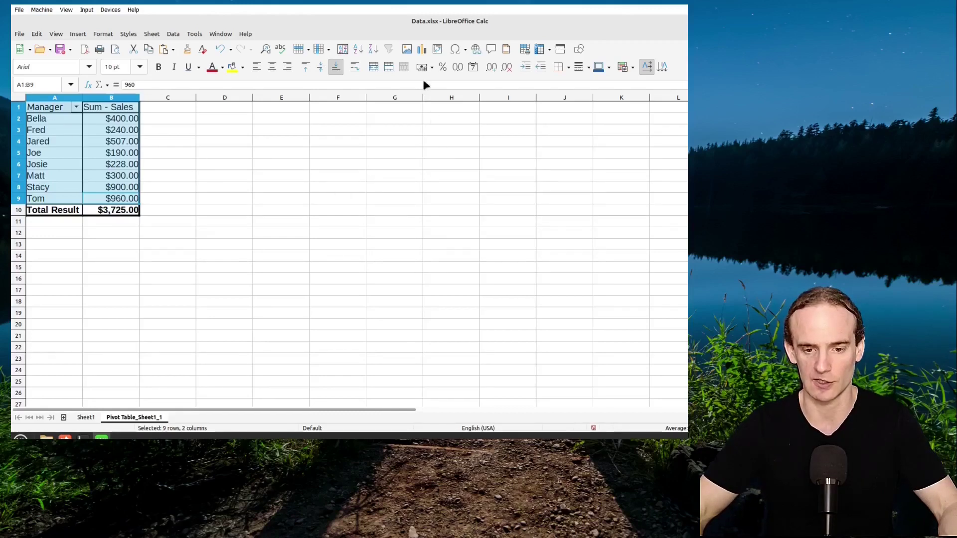
Insert a chart from the selected data as a normal, unexploded 3D pie
{"action": "left_click", "coordinate": [422, 54]}
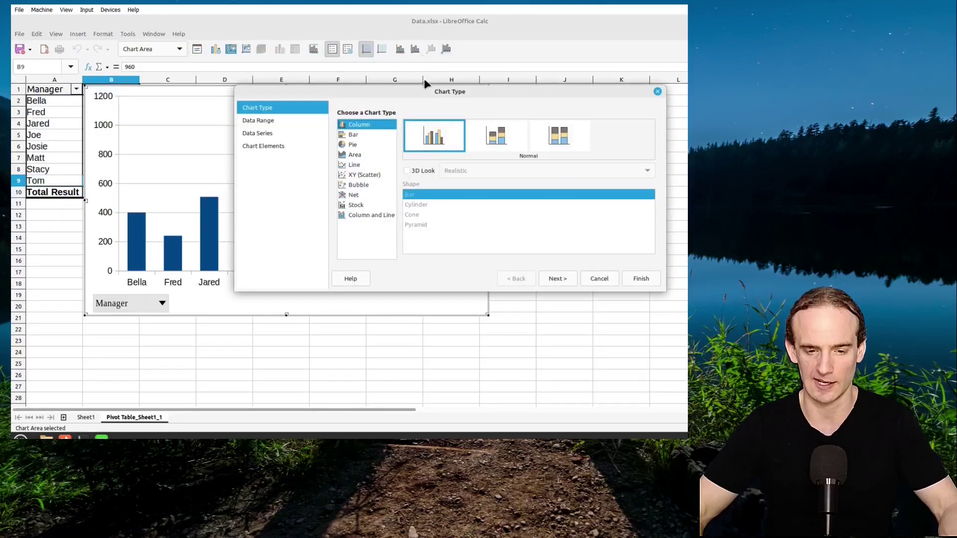
{"action": "left_click", "coordinate": [373, 147]}
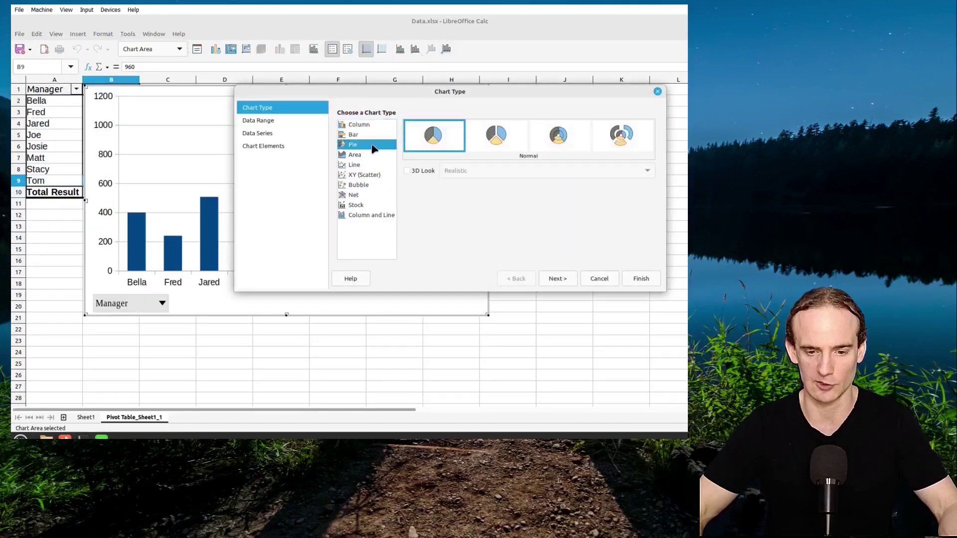
{"action": "left_click", "coordinate": [420, 171]}
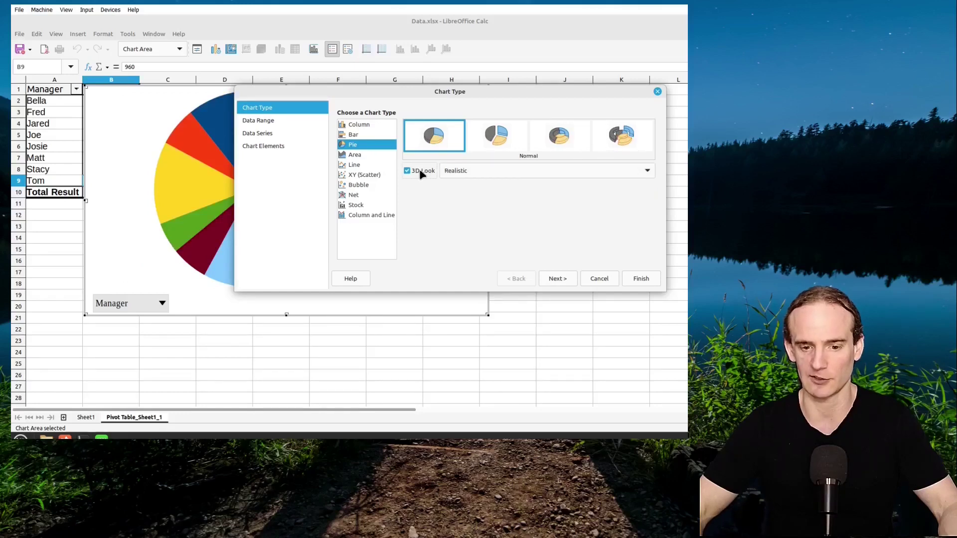
{"action": "left_click", "coordinate": [497, 145]}
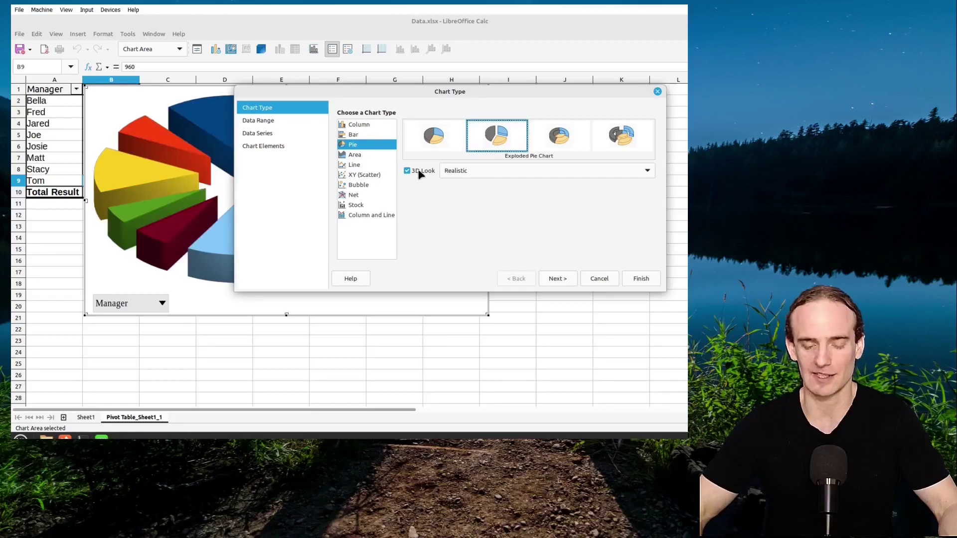
{"action": "left_click", "coordinate": [433, 145]}
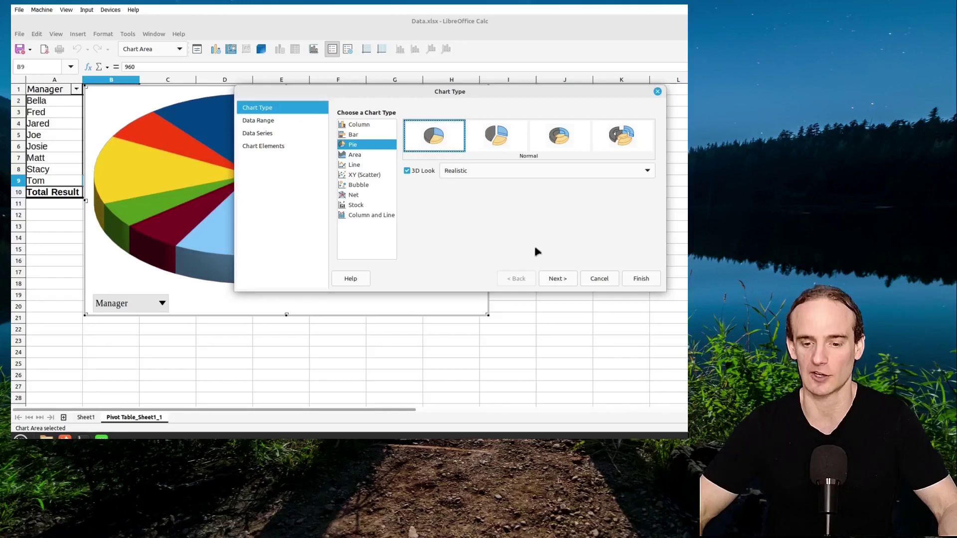
Title the chart 'Sales by Manager' and finish the chart wizard
{"action": "left_click", "coordinate": [560, 277]}
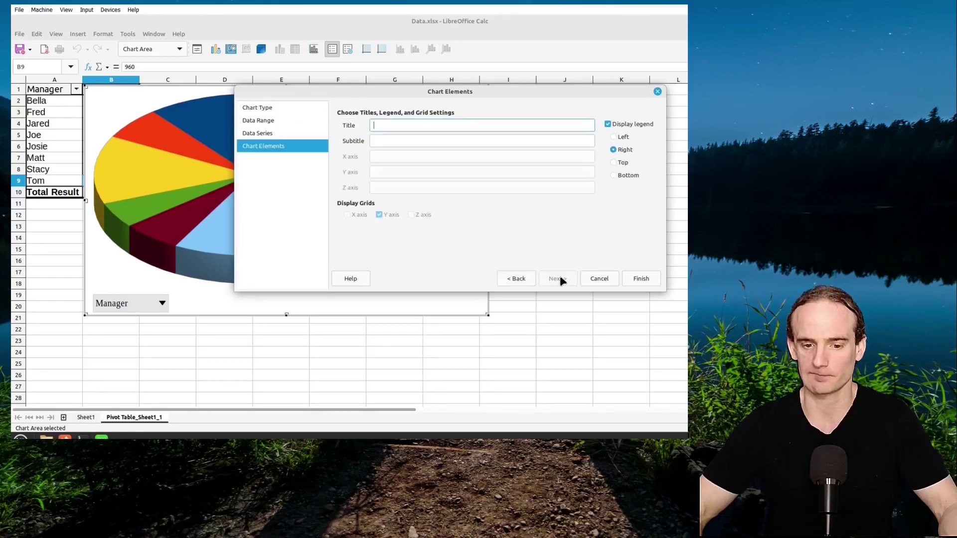
{"action": "type", "text": "S"}
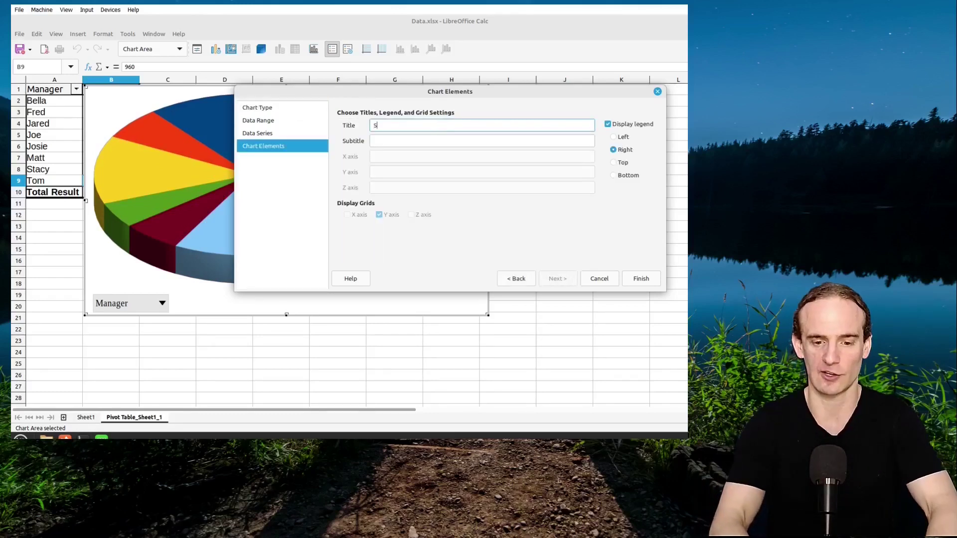
{"action": "type", "text": "ales by Manager"}
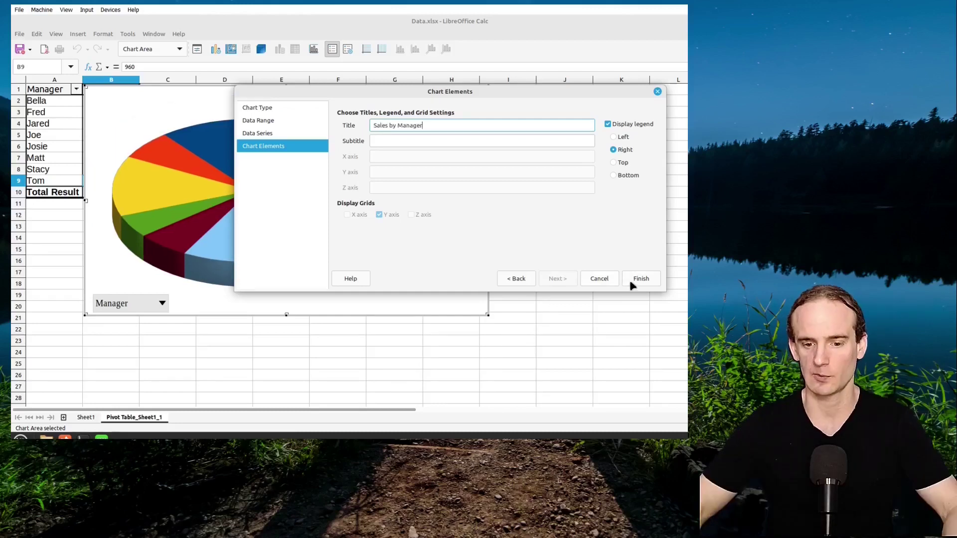
{"action": "left_click", "coordinate": [632, 282]}
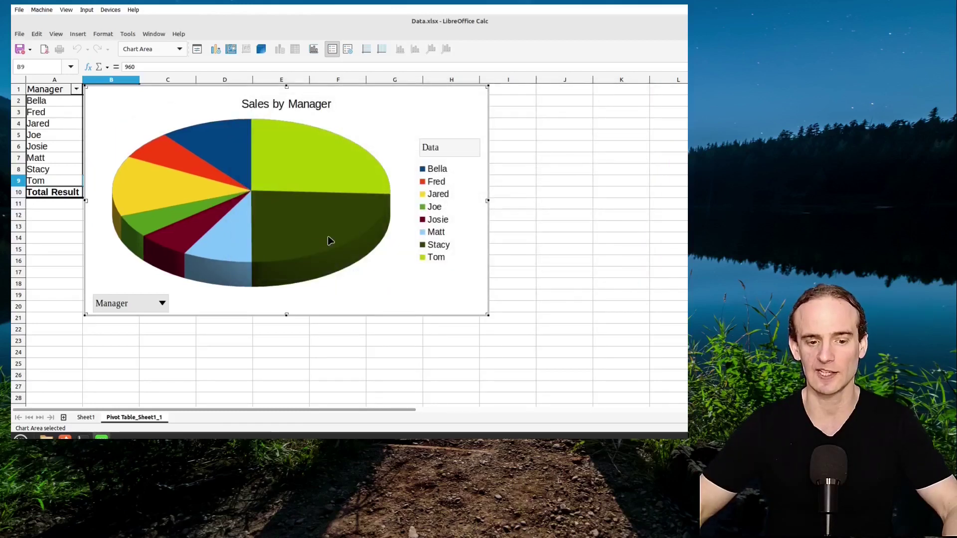
{"action": "mouse_move", "coordinate": [329, 241]}
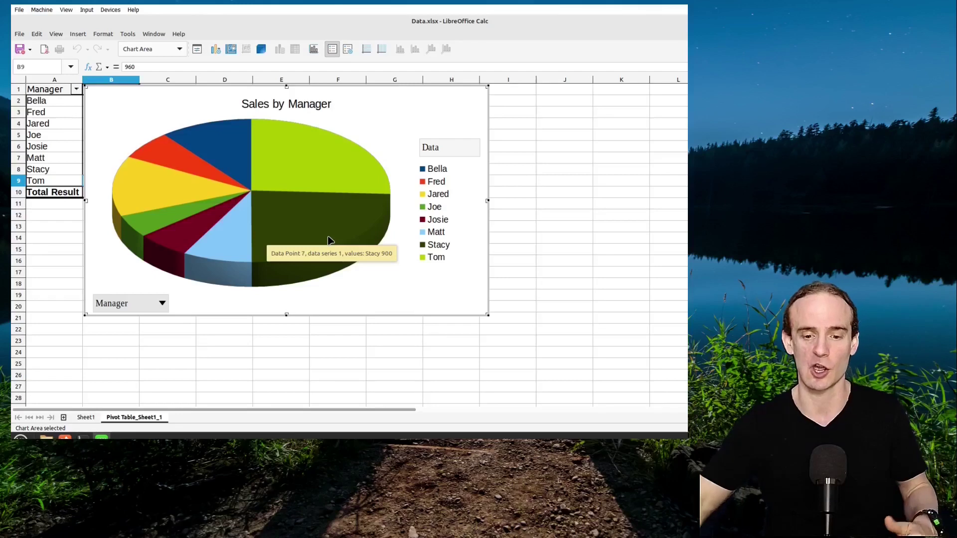
Uncheck Fred in the chart's Manager filter so only seven managers remain
{"action": "left_click", "coordinate": [161, 306]}
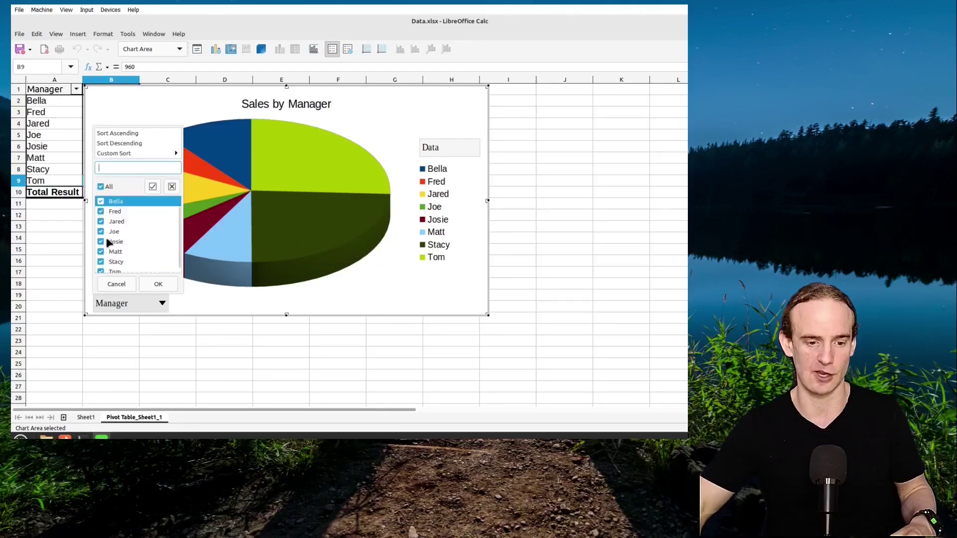
{"action": "scroll", "coordinate": [102, 249], "scroll_direction": "down", "scroll_amount": 1}
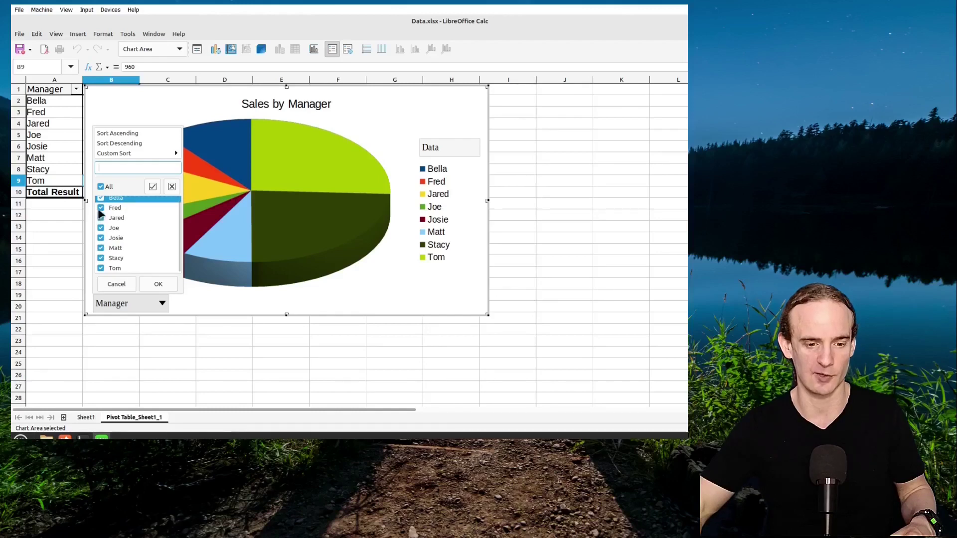
{"action": "left_click", "coordinate": [100, 207]}
{"action": "left_click", "coordinate": [158, 285]}
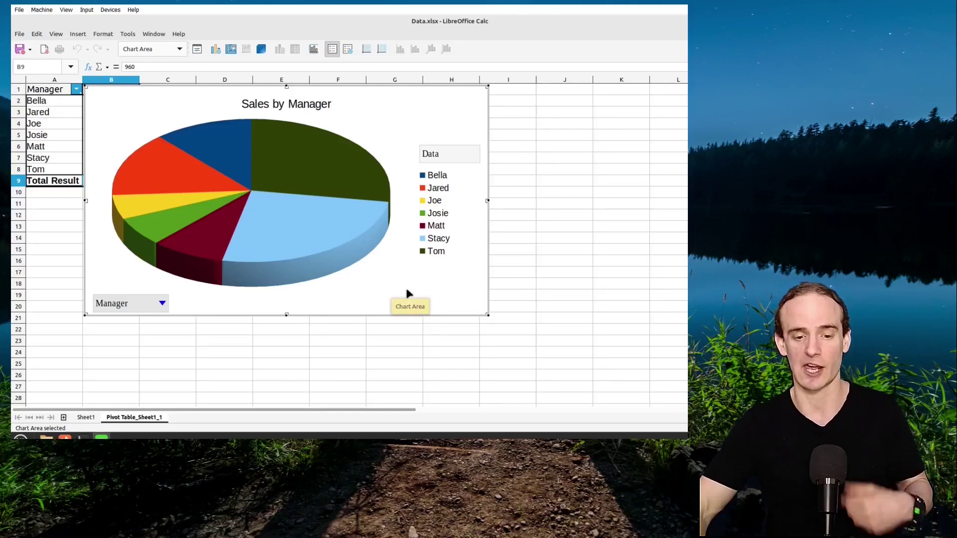
Pull Stacy's slice out slightly and give it a purple (800080) area fill
{"action": "left_click", "coordinate": [314, 246]}
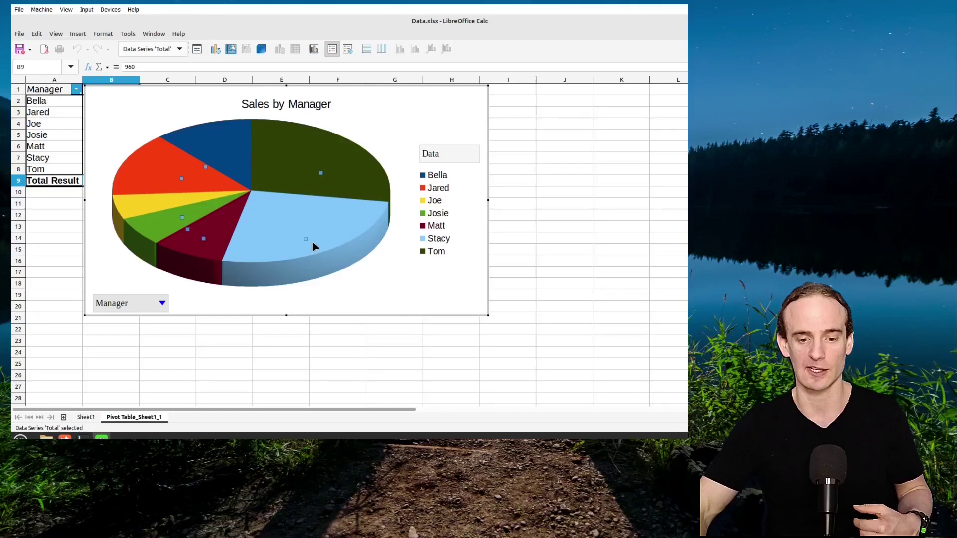
{"action": "left_click", "coordinate": [305, 239]}
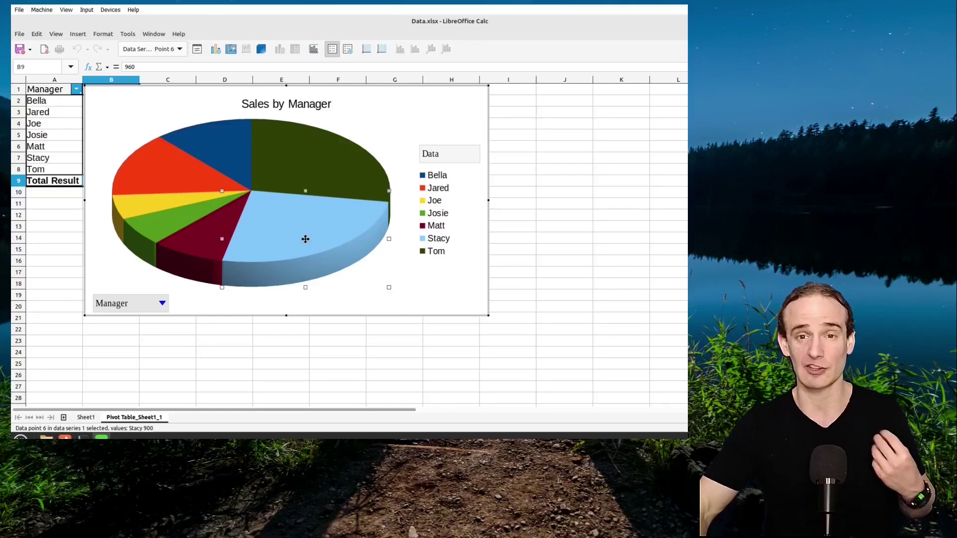
{"action": "mouse_move", "coordinate": [289, 230]}
{"action": "left_mouse_down"}
{"action": "mouse_move", "coordinate": [303, 245]}
{"action": "mouse_move", "coordinate": [288, 237]}
{"action": "left_mouse_up"}
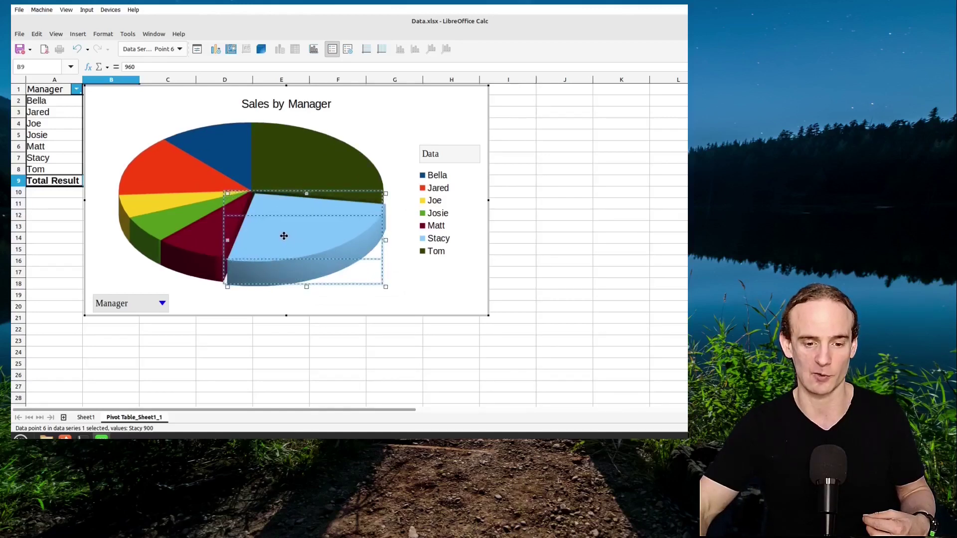
{"action": "right_click", "coordinate": [282, 236]}
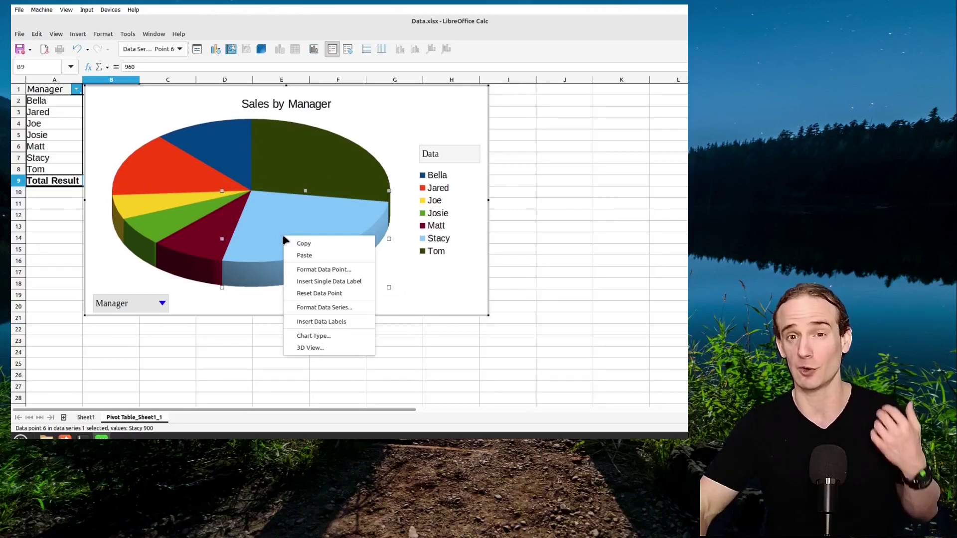
{"action": "left_click", "coordinate": [303, 270]}
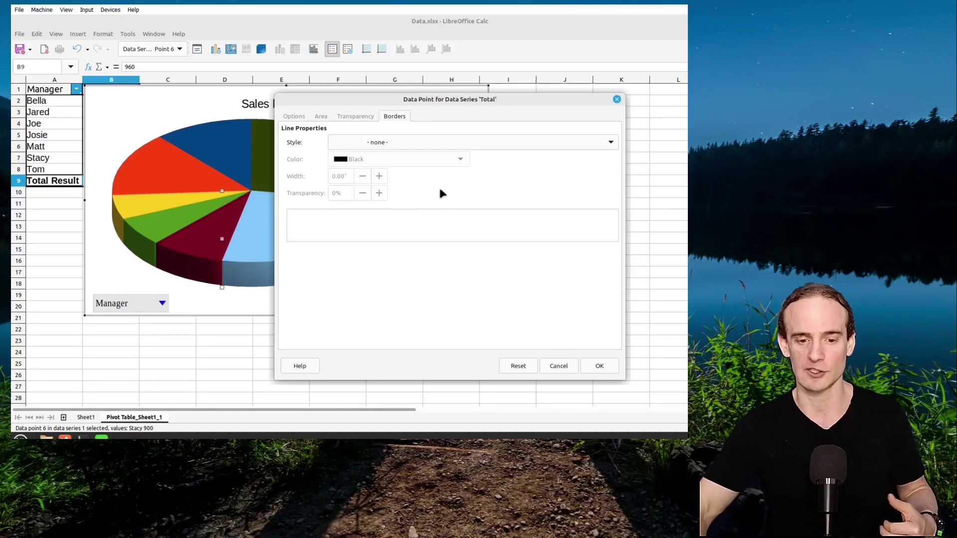
{"action": "left_click", "coordinate": [323, 117]}
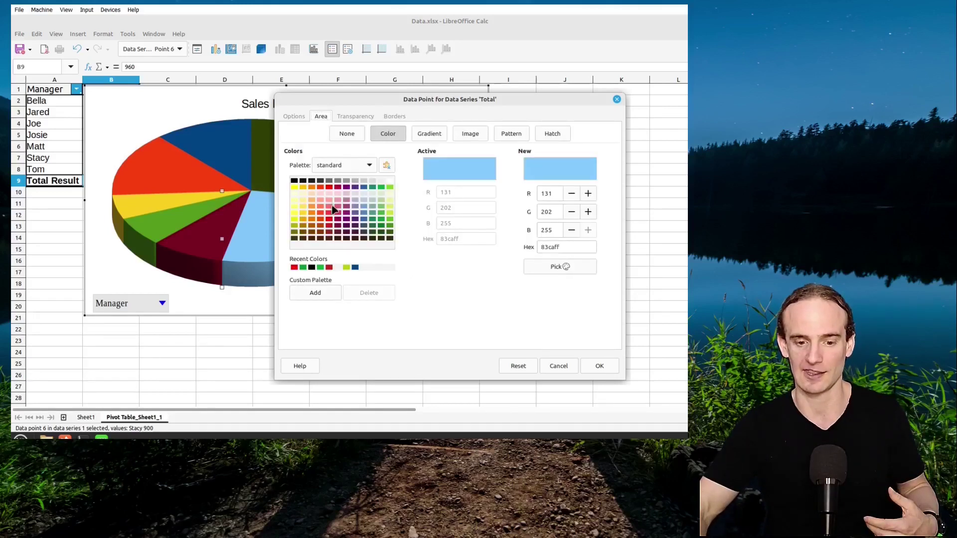
{"action": "left_click", "coordinate": [347, 190]}
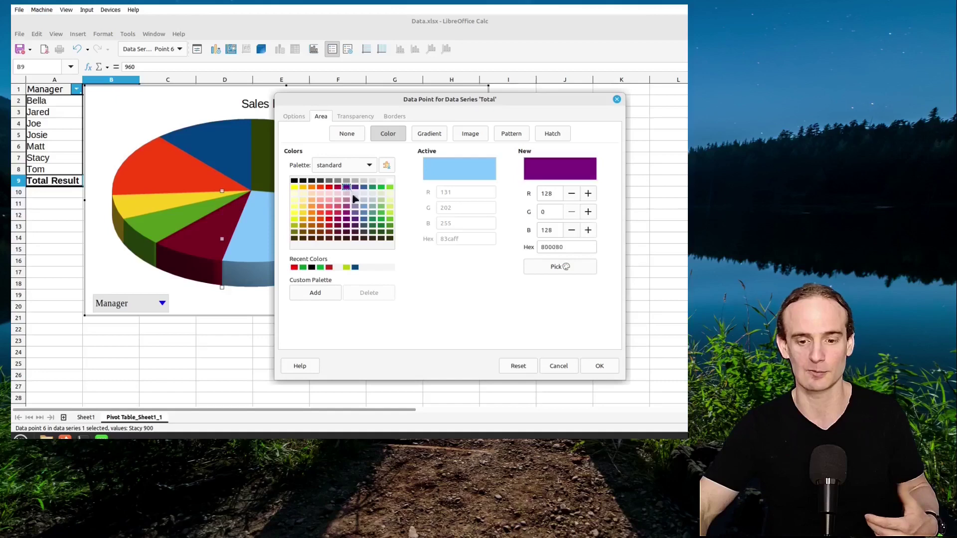
{"action": "left_click", "coordinate": [598, 366]}
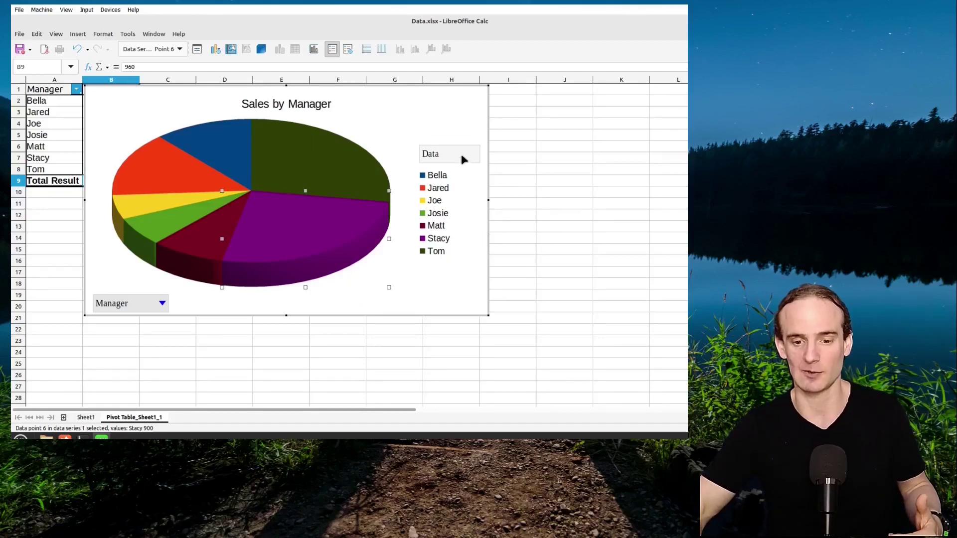
Re-check Fred in the Manager filter so all eight managers show again
{"action": "left_click", "coordinate": [162, 303]}
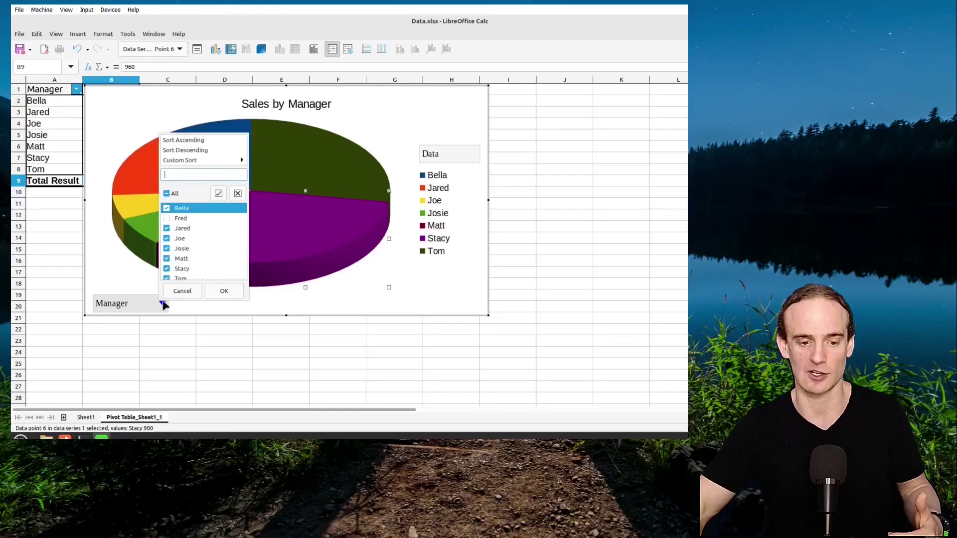
{"action": "left_click", "coordinate": [167, 218]}
{"action": "left_click", "coordinate": [224, 292]}
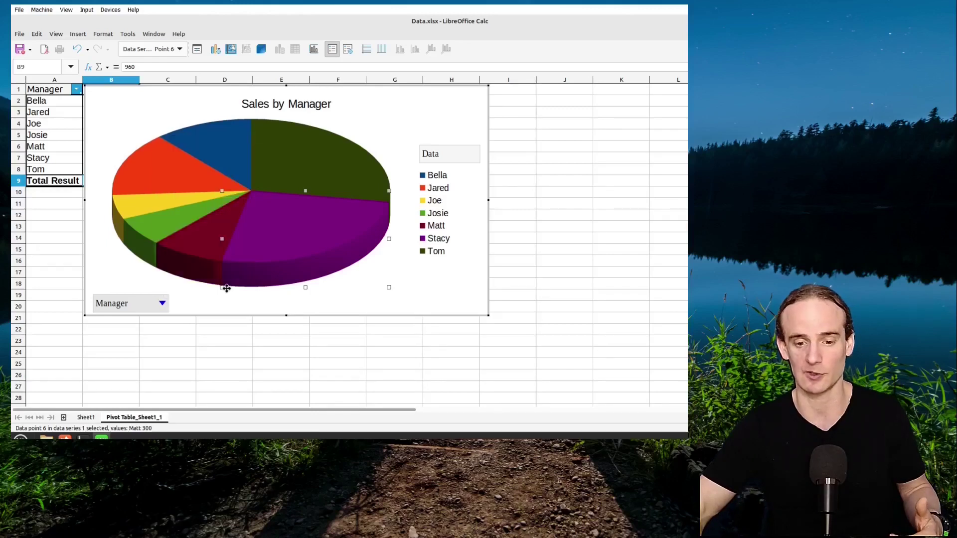
{"action": "right_click", "coordinate": [430, 151]}
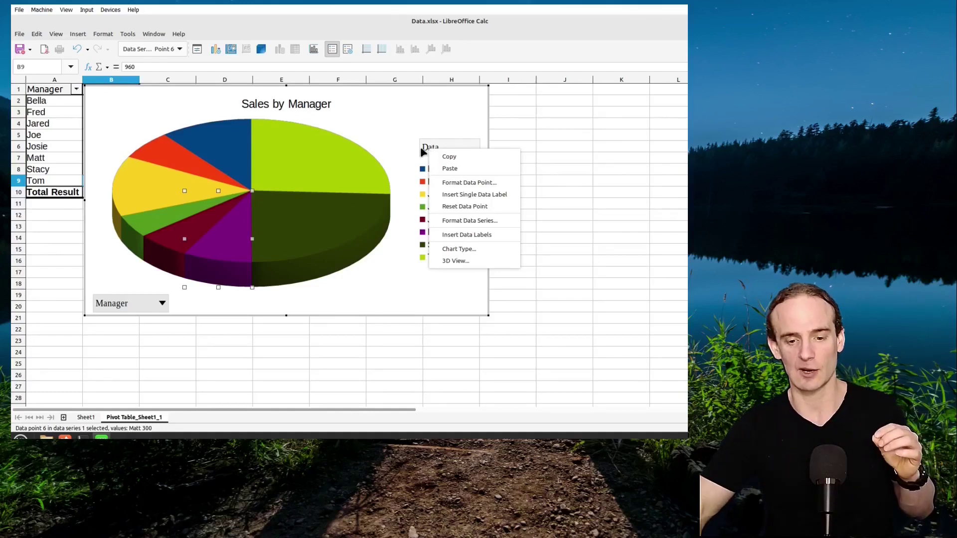
{"action": "key", "text": "Escape"}
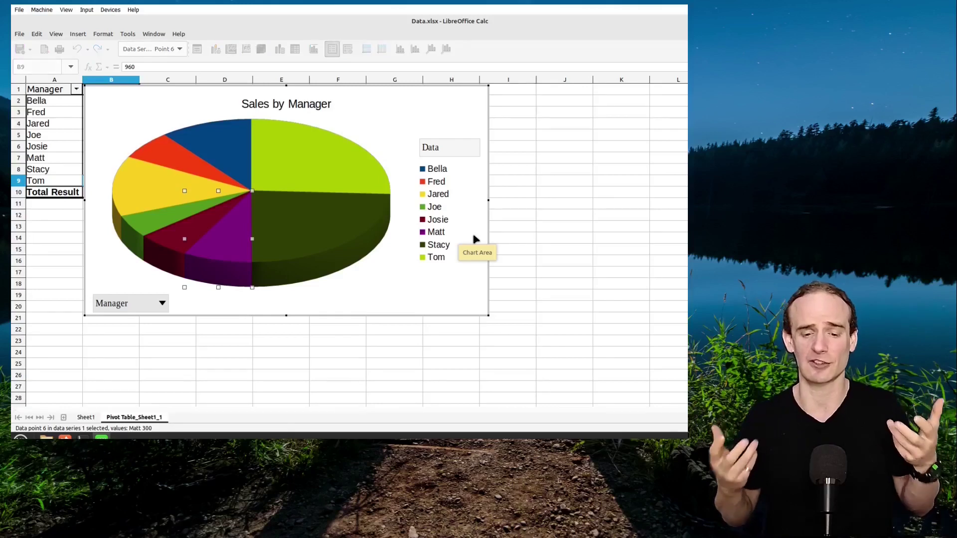
Add value data labels to every pie slice, e.g. 960 for Tom, 900 for Stacy
{"action": "right_click", "coordinate": [474, 239]}
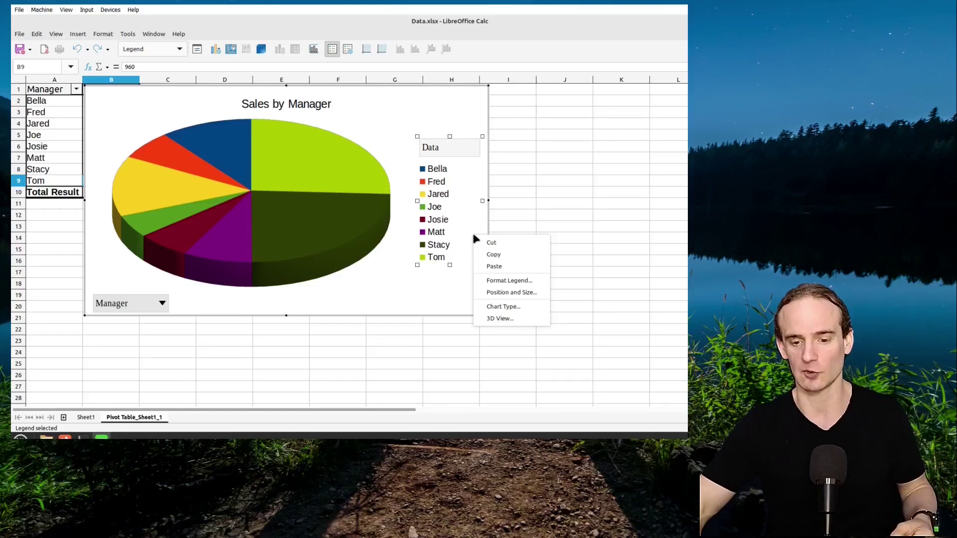
{"action": "right_click", "coordinate": [319, 230]}
{"action": "left_click", "coordinate": [368, 293]}
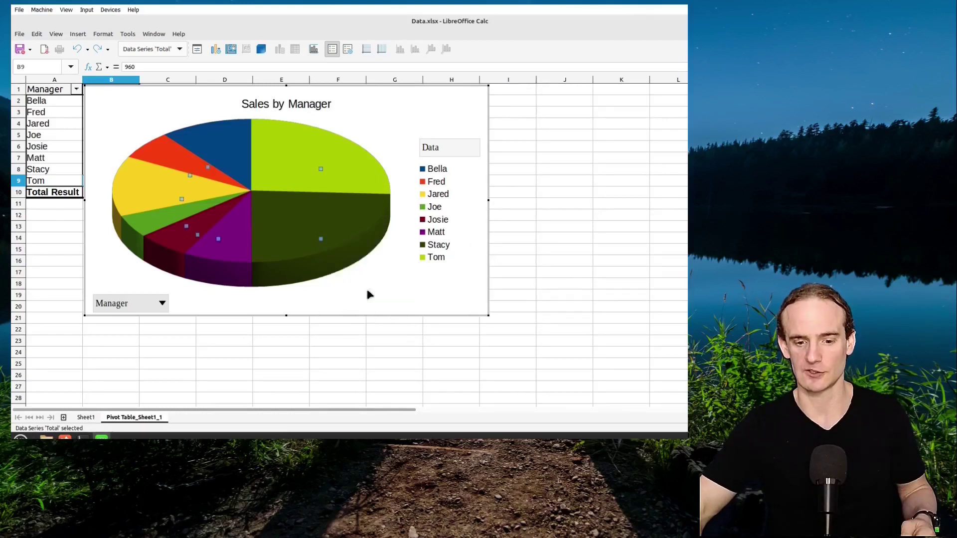
{"action": "left_click", "coordinate": [319, 129]}
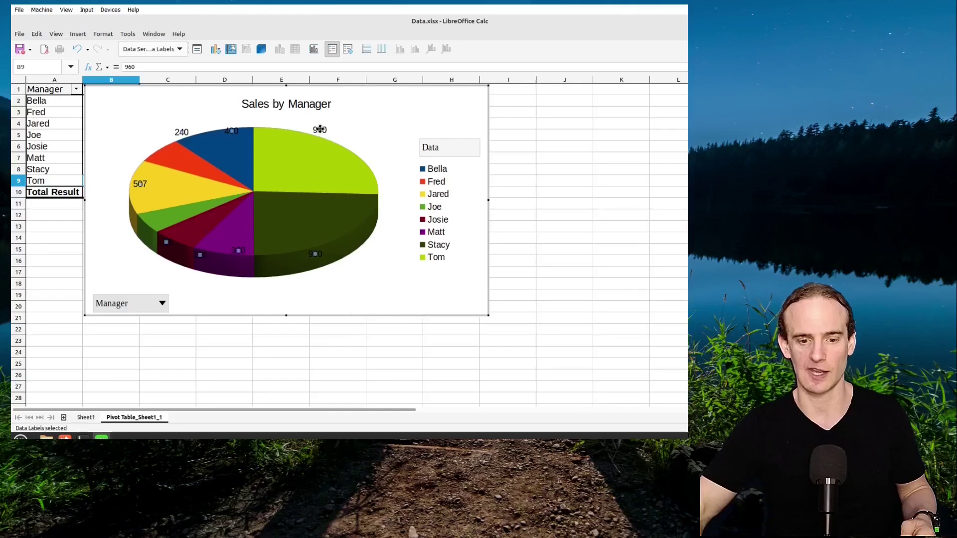
{"action": "left_click", "coordinate": [342, 135]}
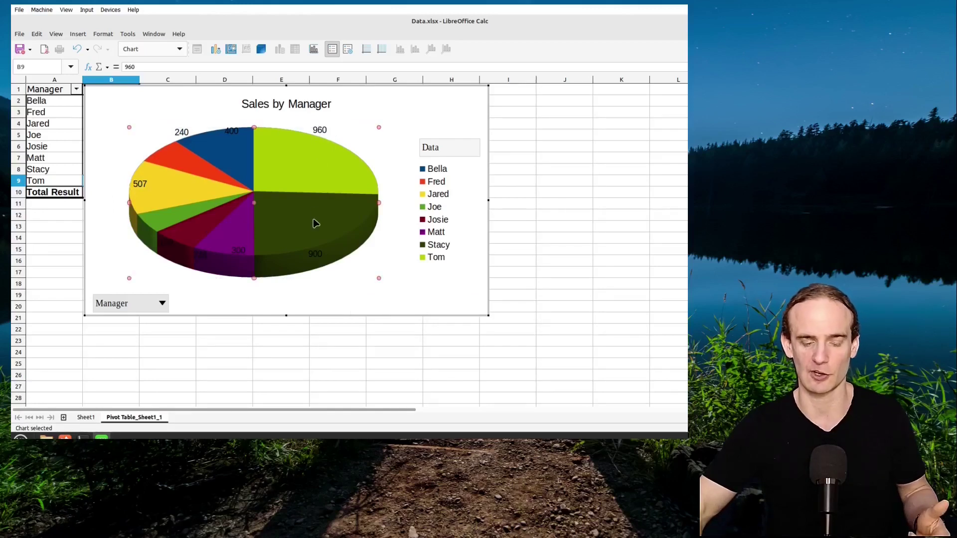
{"action": "mouse_move", "coordinate": [314, 221]}
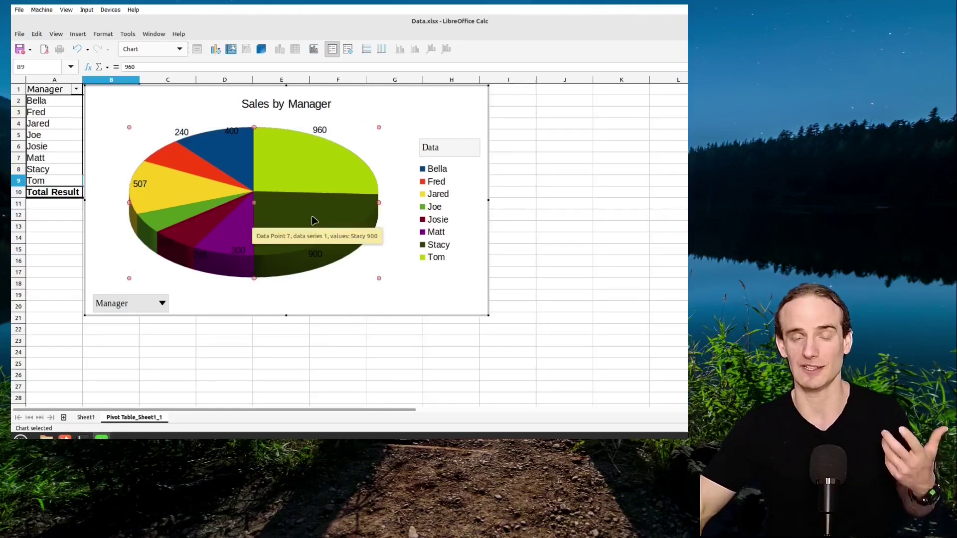